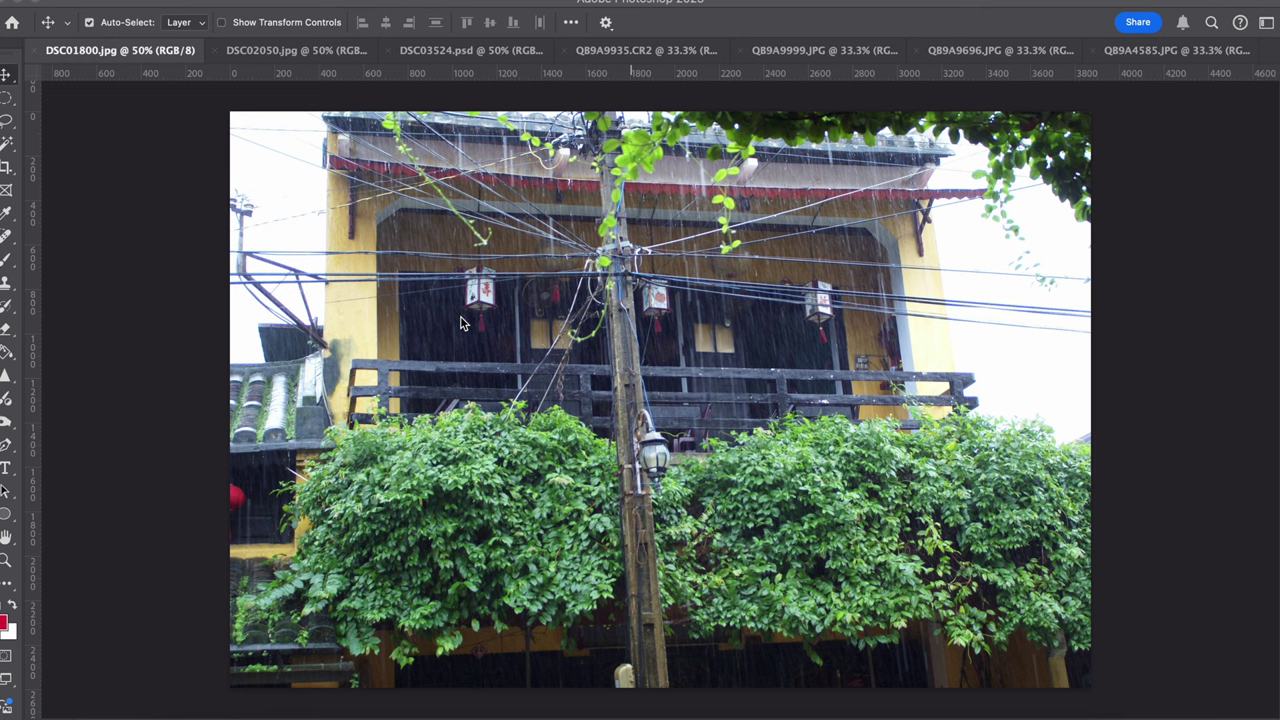
# Step: Bring up the healing brushes and the Layers panel beside the rainy house photo DSC01800.jpg
pyautogui.press('F7')
# Step: Switch to the Remove Tool and run Find distractions > Wires and cables on DSC01800.jpg
pyautogui.click(8, 238)
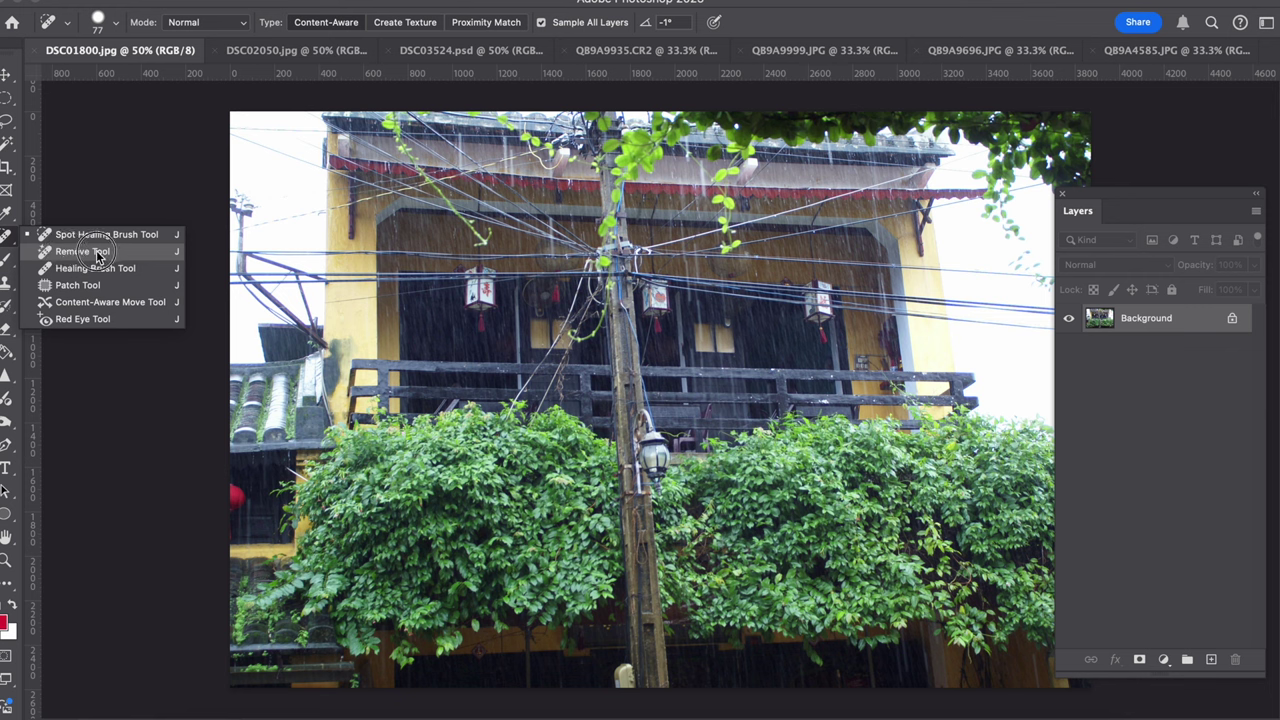
pyautogui.click(97, 252)
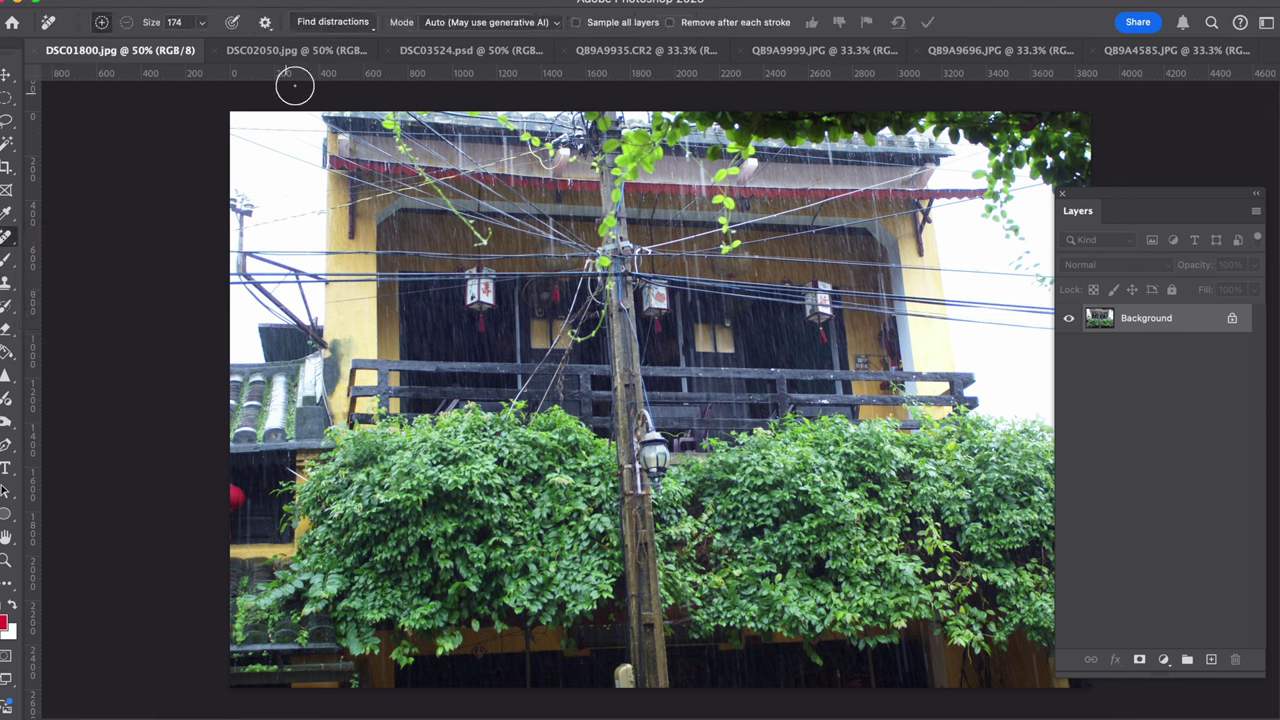
pyautogui.click(361, 33)
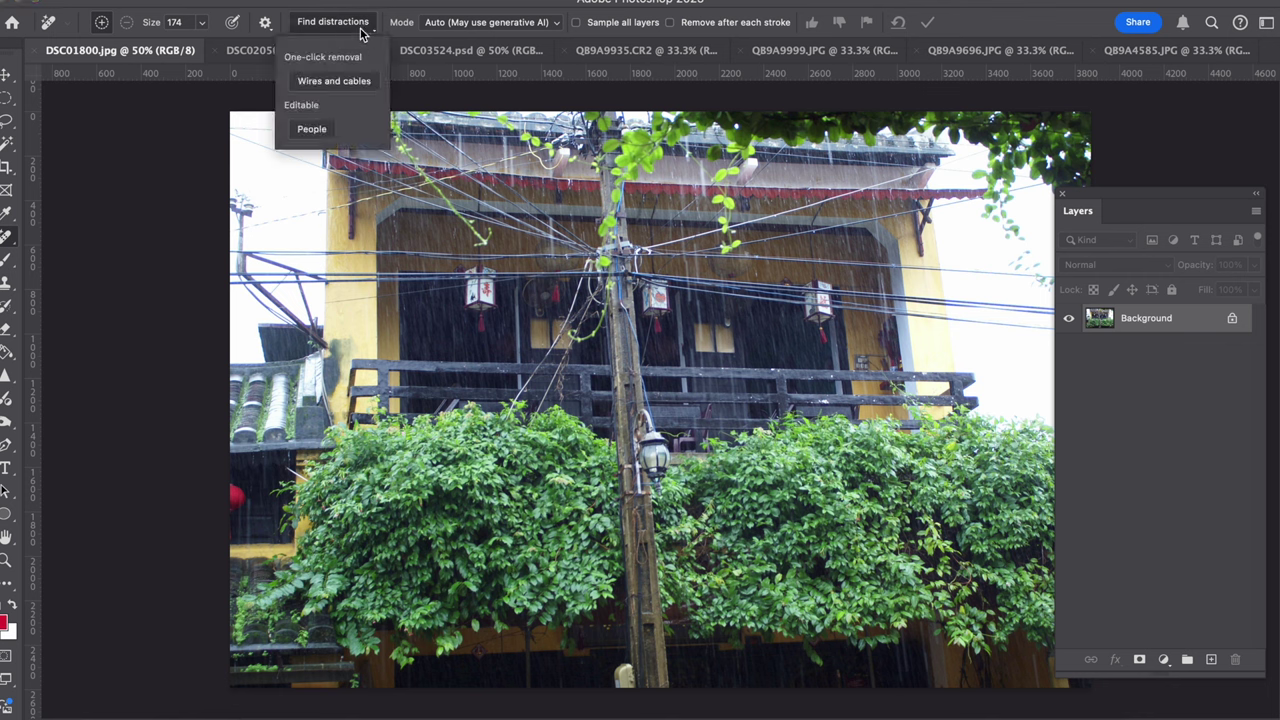
pyautogui.click(323, 82)
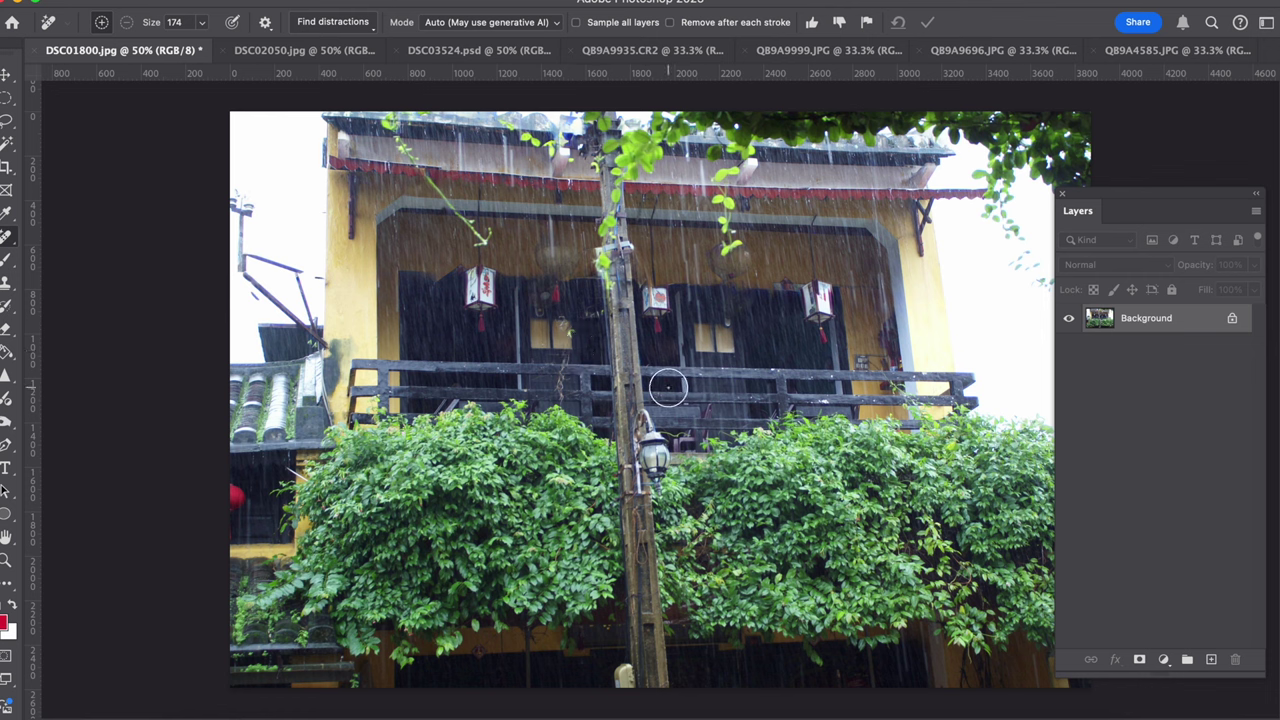
# Step: Compare the wire removal by undoing and redoing it, then bring up DSC02050.jpg
pyautogui.press('super+z')
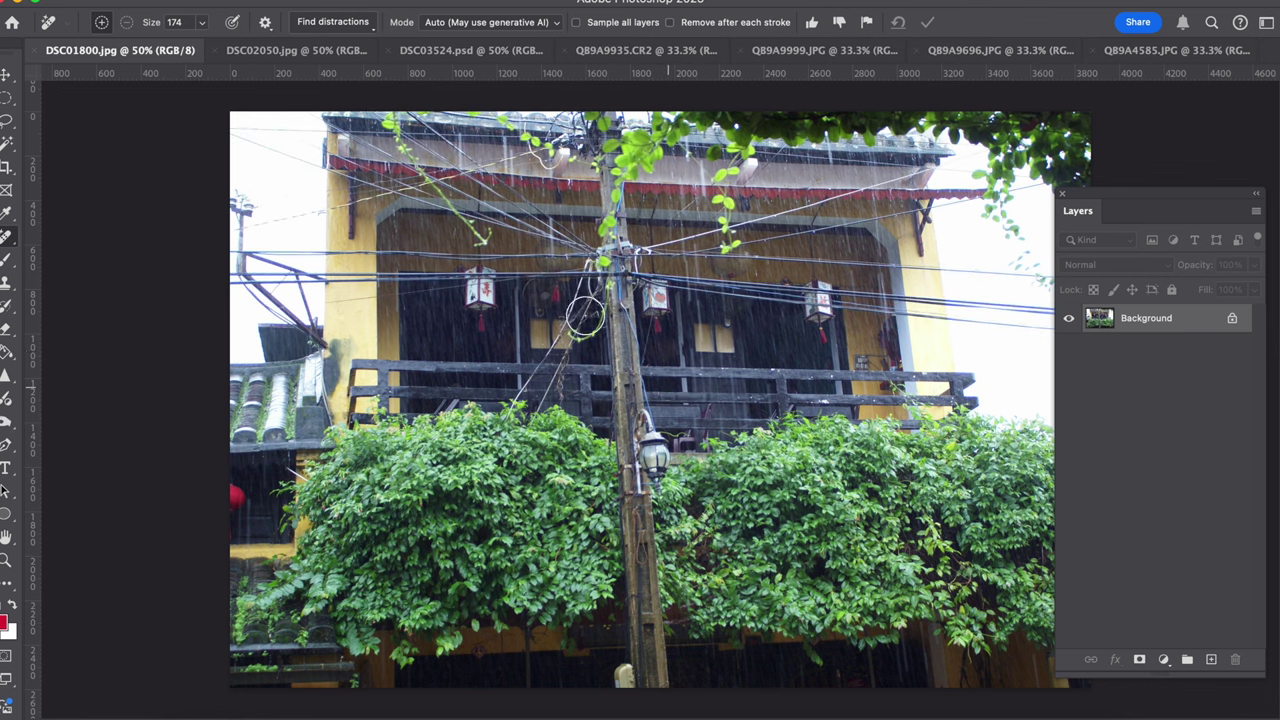
pyautogui.click(205, 0)
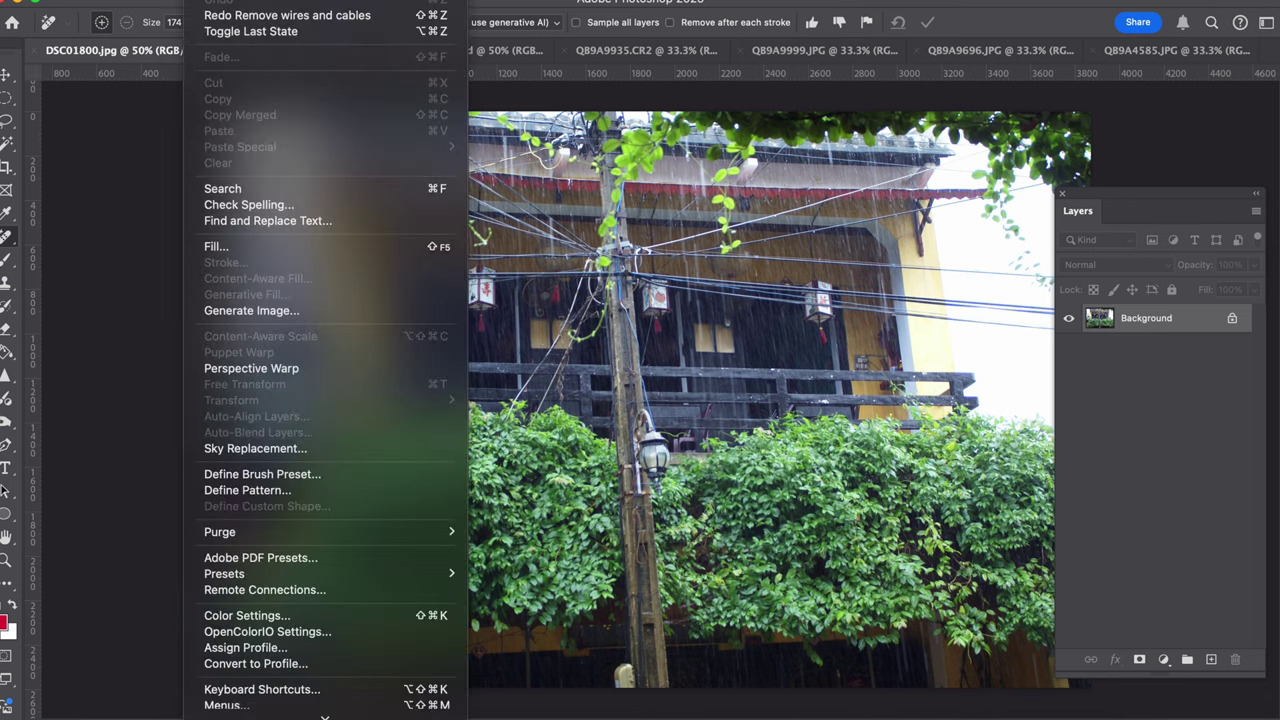
pyautogui.click(240, 16)
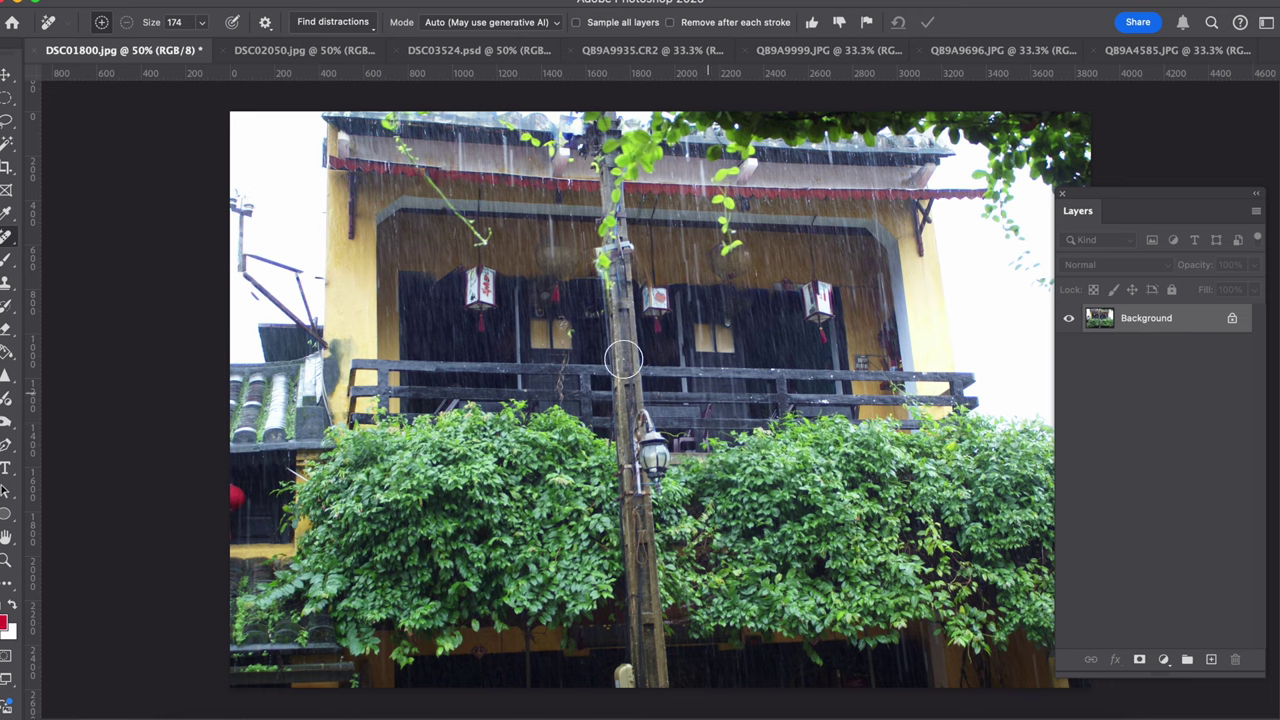
pyautogui.click(305, 52)
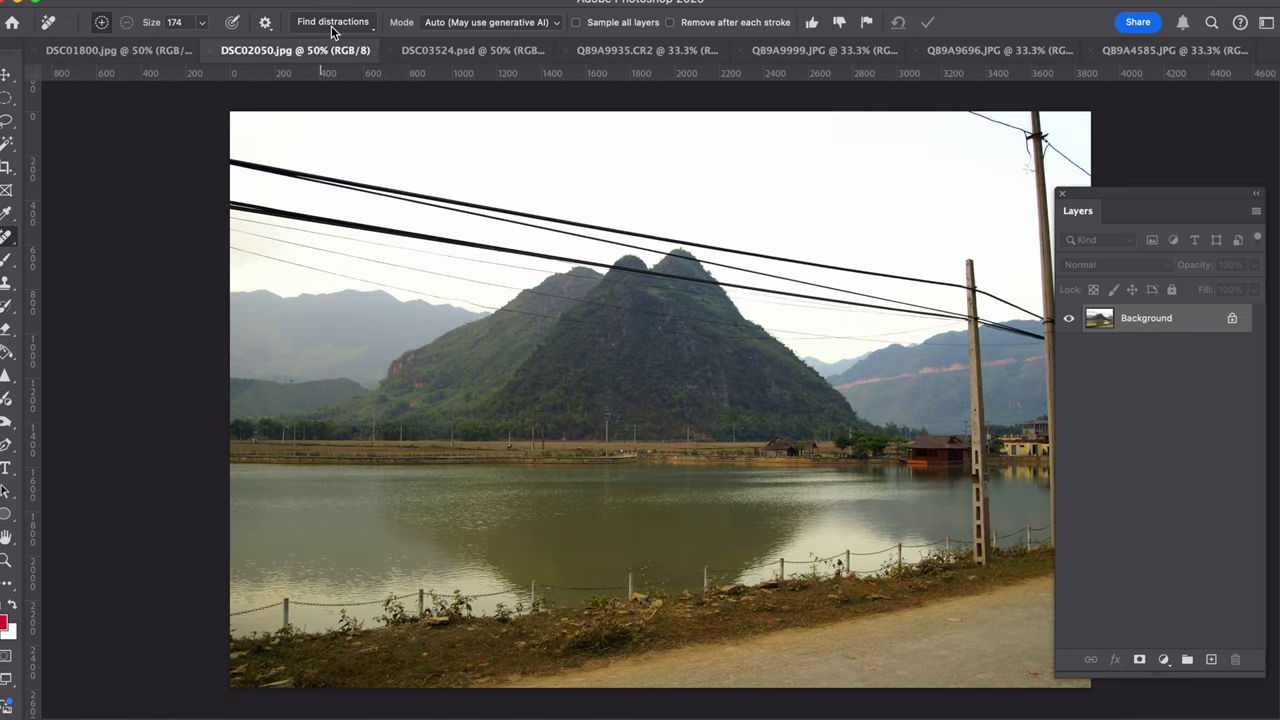
# Step: Remove the power lines from DSC02050.jpg with Find distractions > Wires and cables, then show DSC03524.psd
pyautogui.click(333, 28)
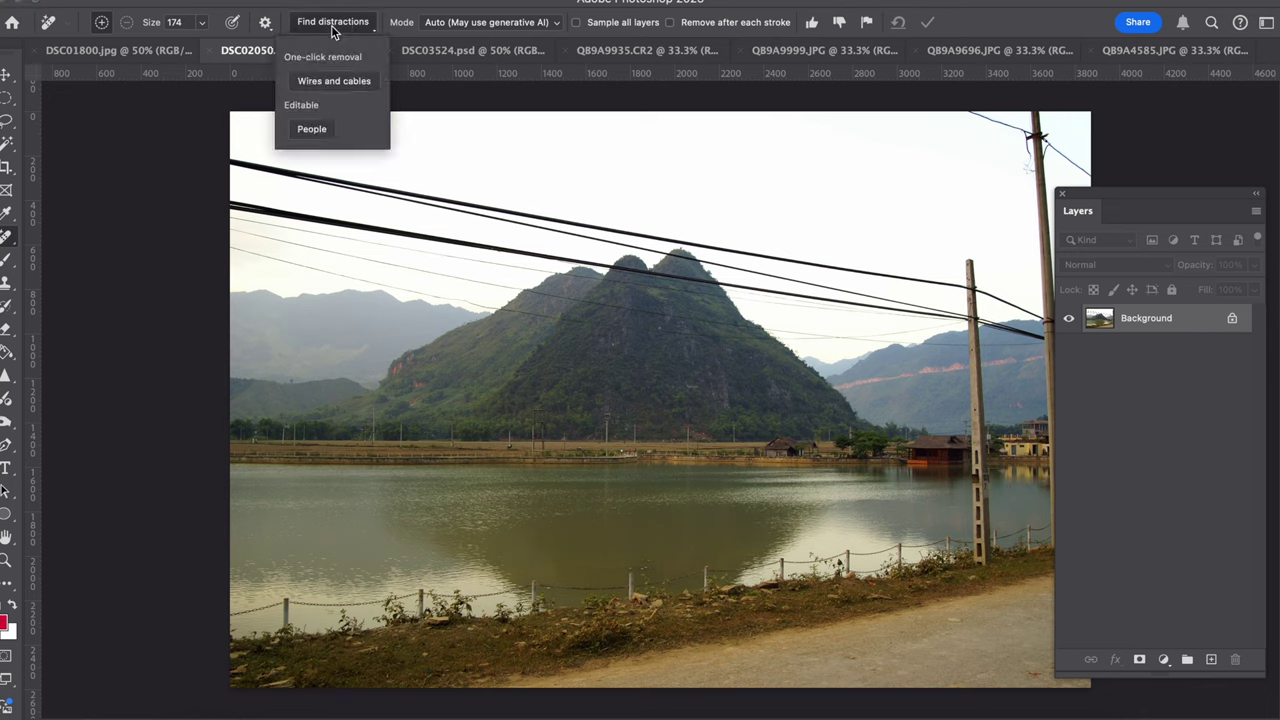
pyautogui.click(334, 81)
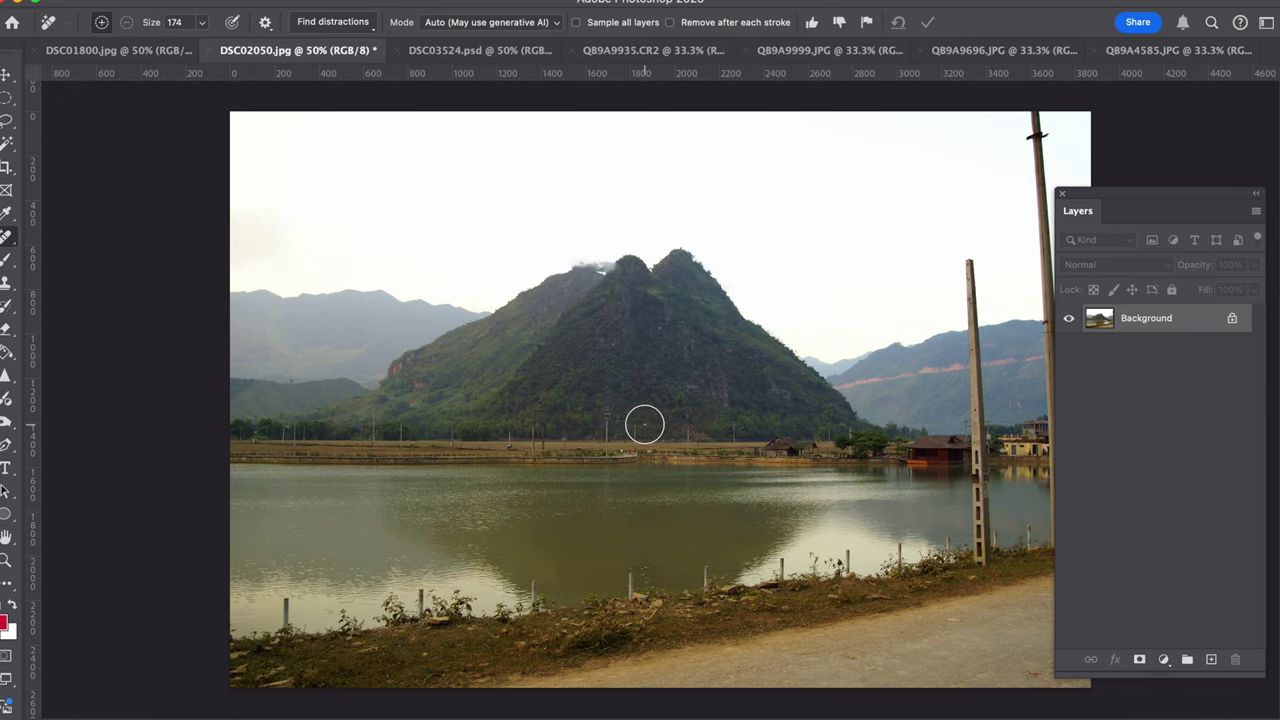
pyautogui.click(463, 55)
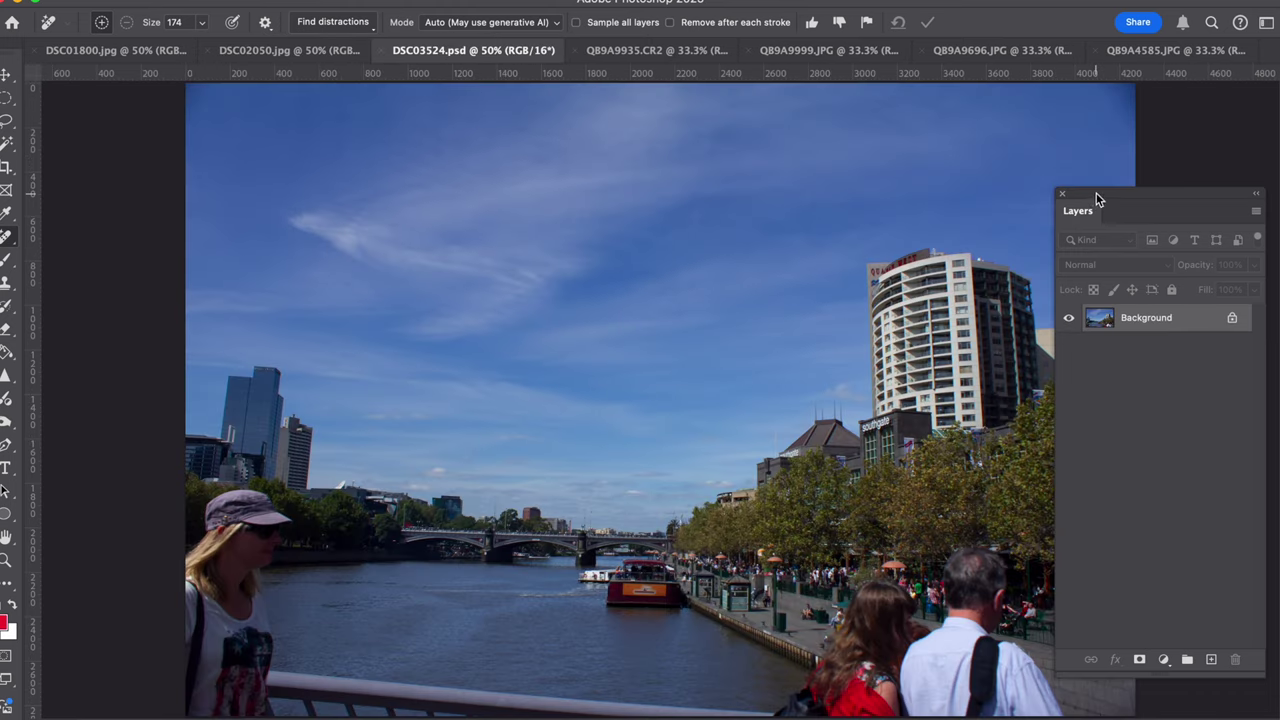
# Step: Move the Layers panel aside and detect all people with Find distractions > People
pyautogui.moveTo(1097, 197); pyautogui.dragTo(1188, 174)
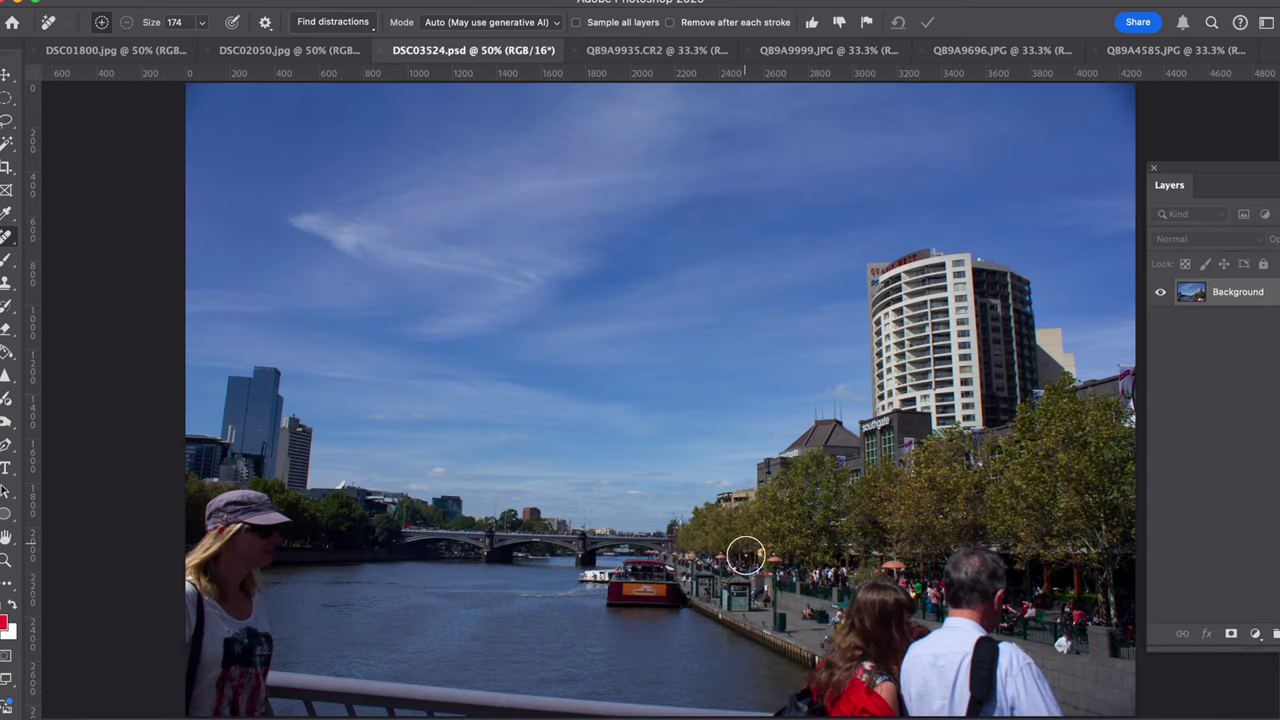
pyautogui.click(333, 22)
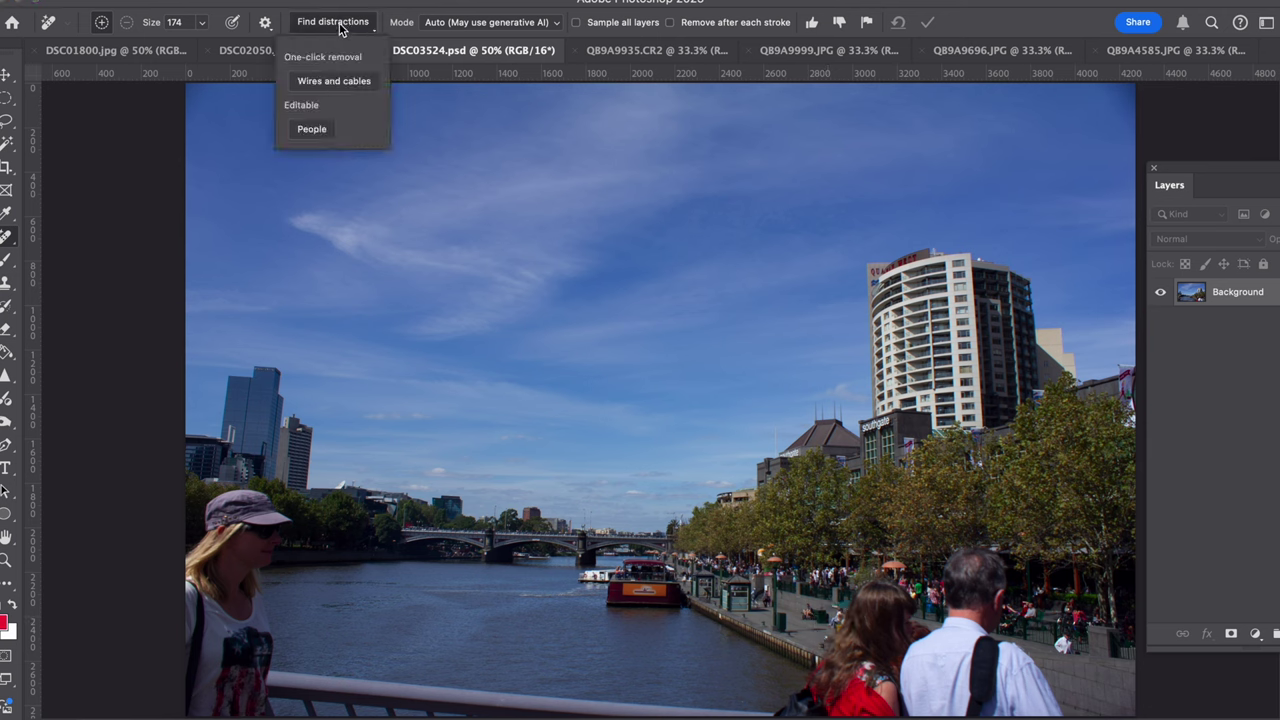
pyautogui.click(308, 131)
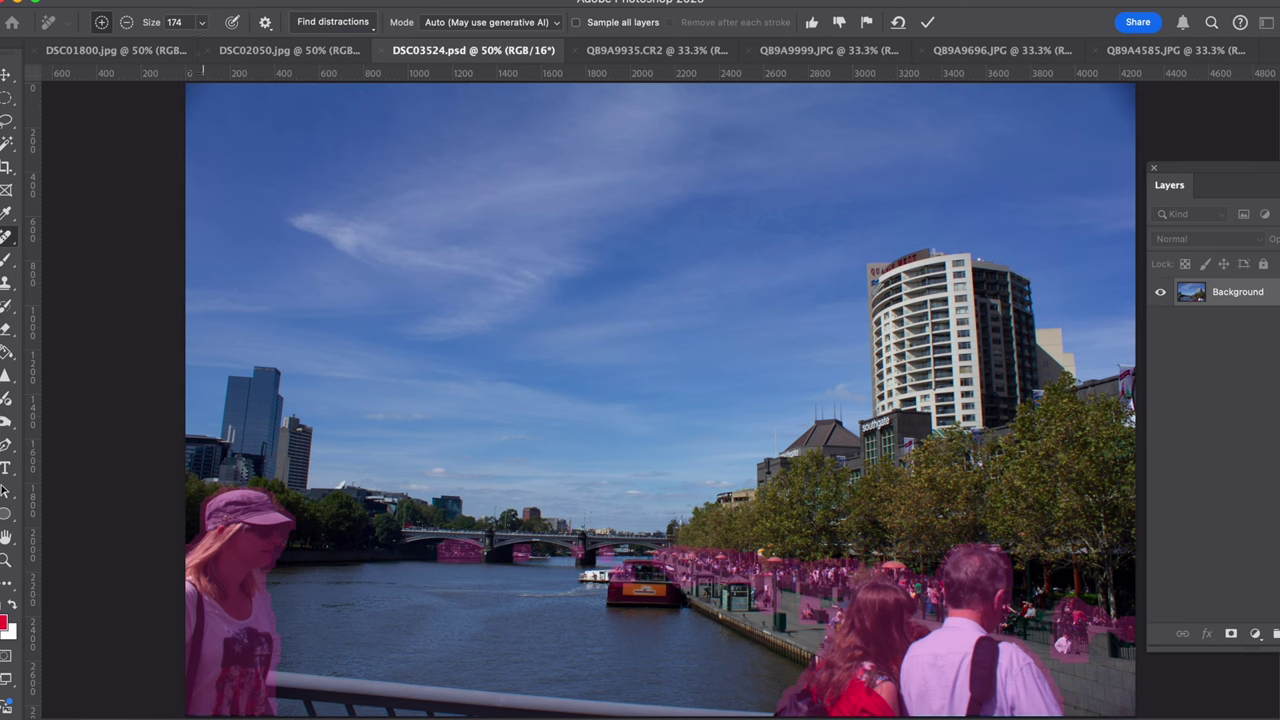
# Step: Set the Remove Tool brush size to 38 and apply removal to the marked people
pyautogui.click(200, 26)
pyautogui.moveTo(197, 44); pyautogui.dragTo(124, 44)
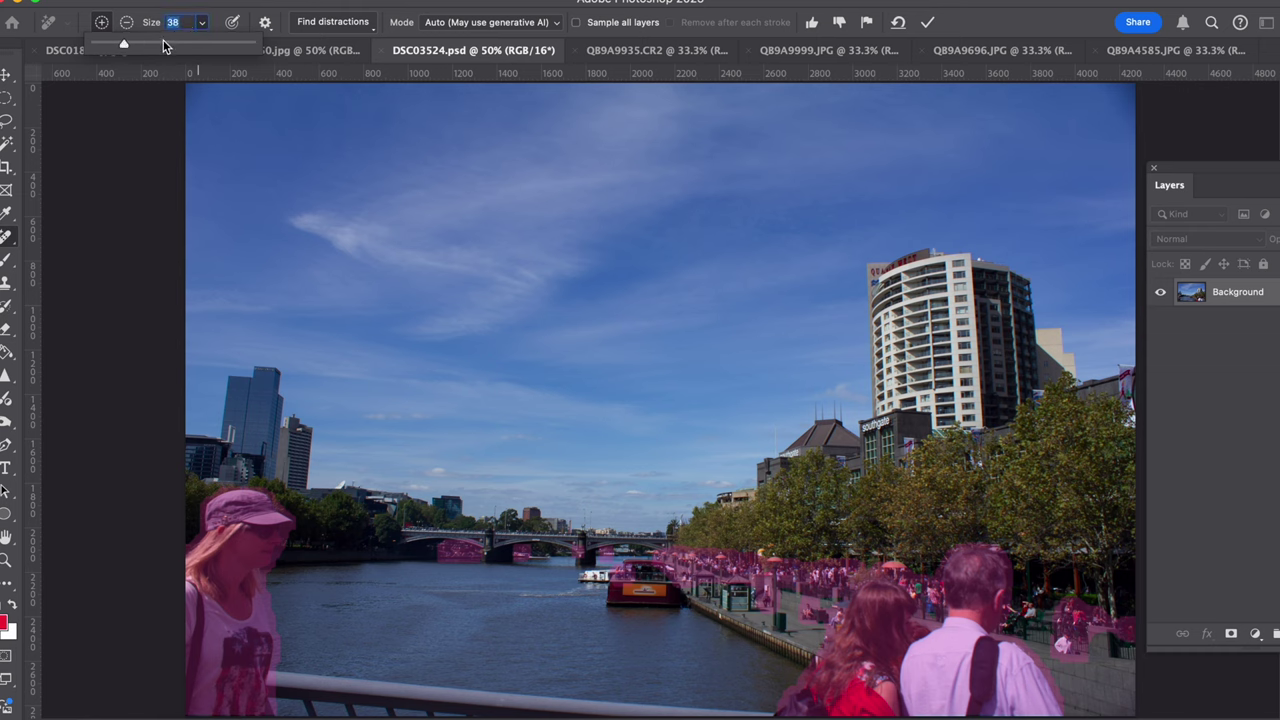
pyautogui.click(1027, 608)
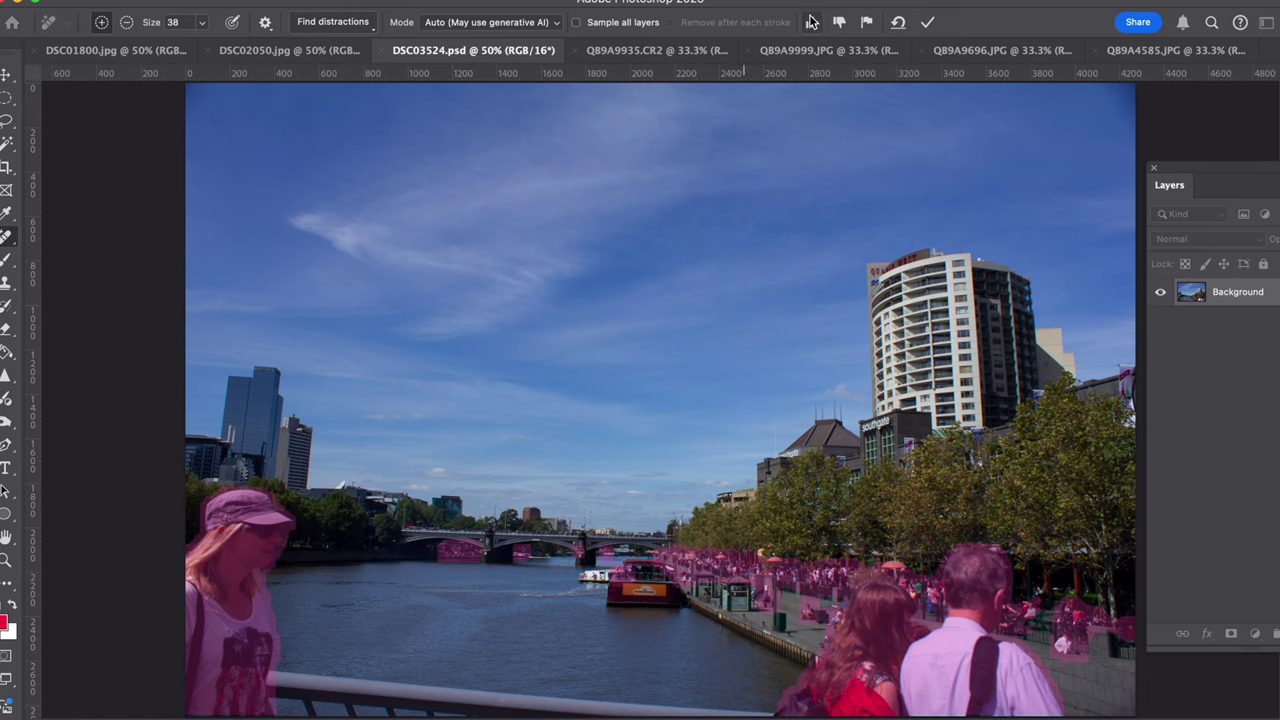
pyautogui.click(927, 28)
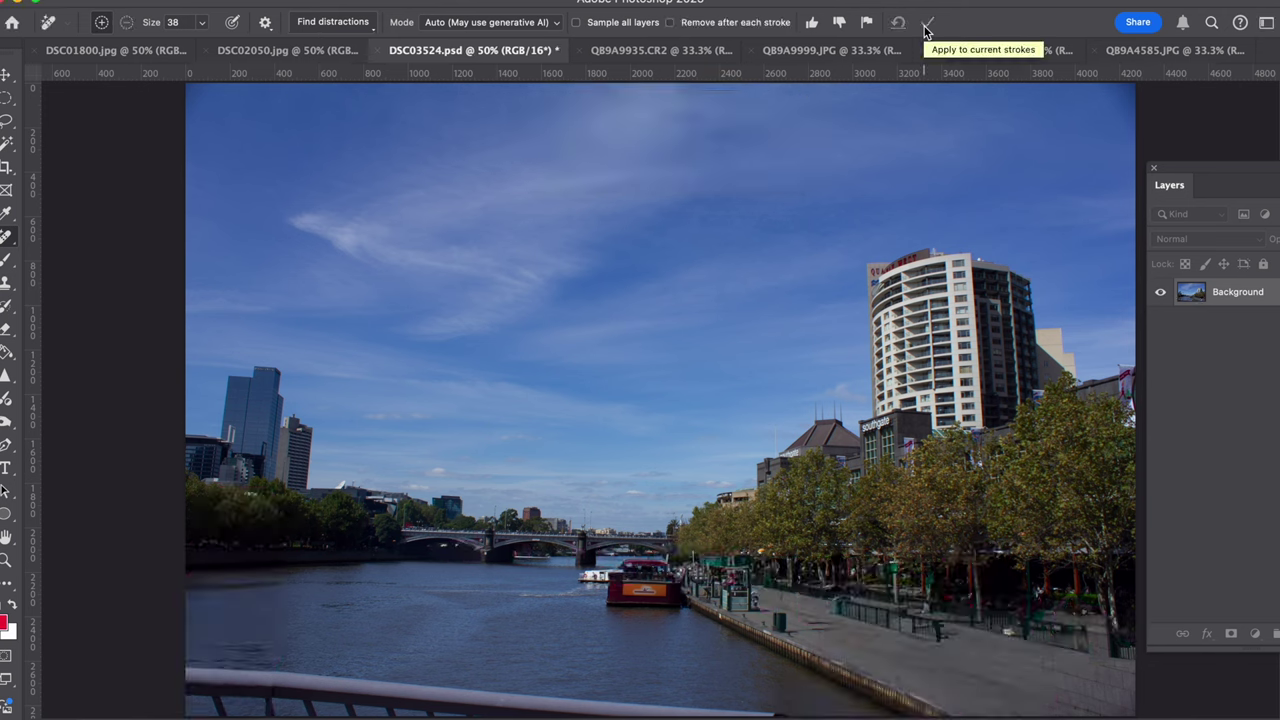
# Step: Confirm the people removal on DSC03524.psd, then undo and redo it to compare
pyautogui.click(926, 28)
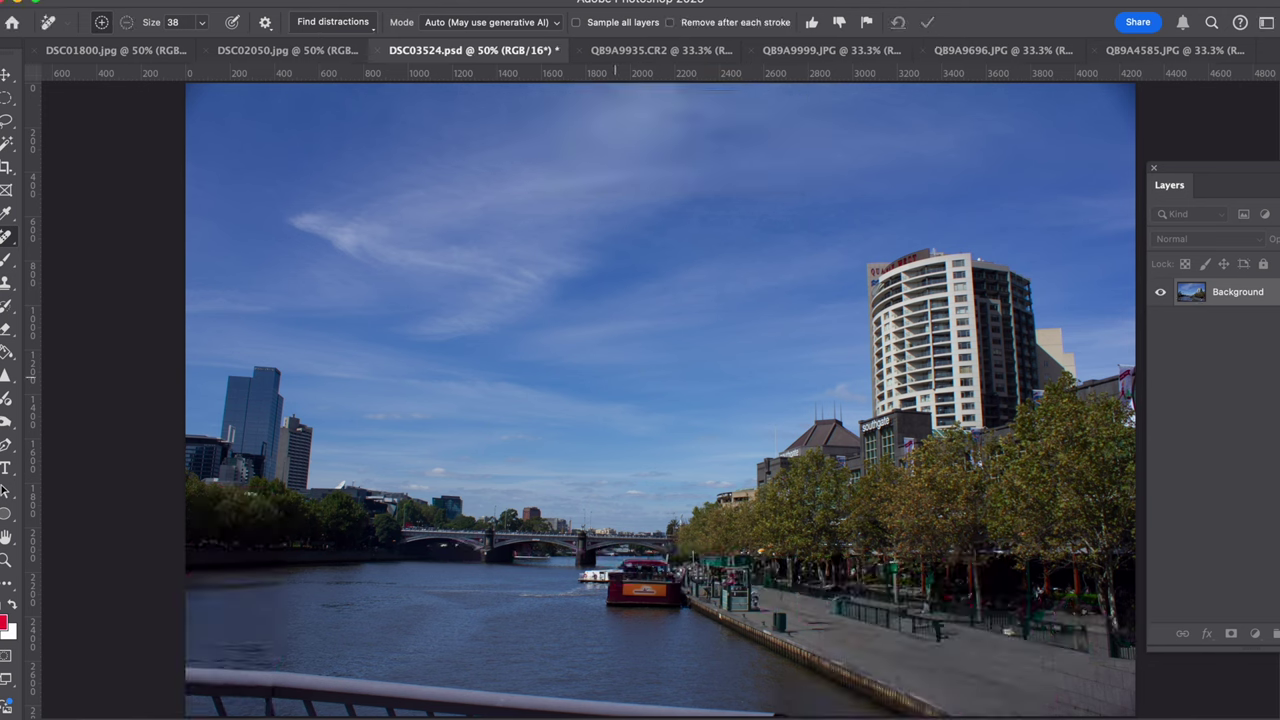
pyautogui.hotkey('ctrl', 'z')
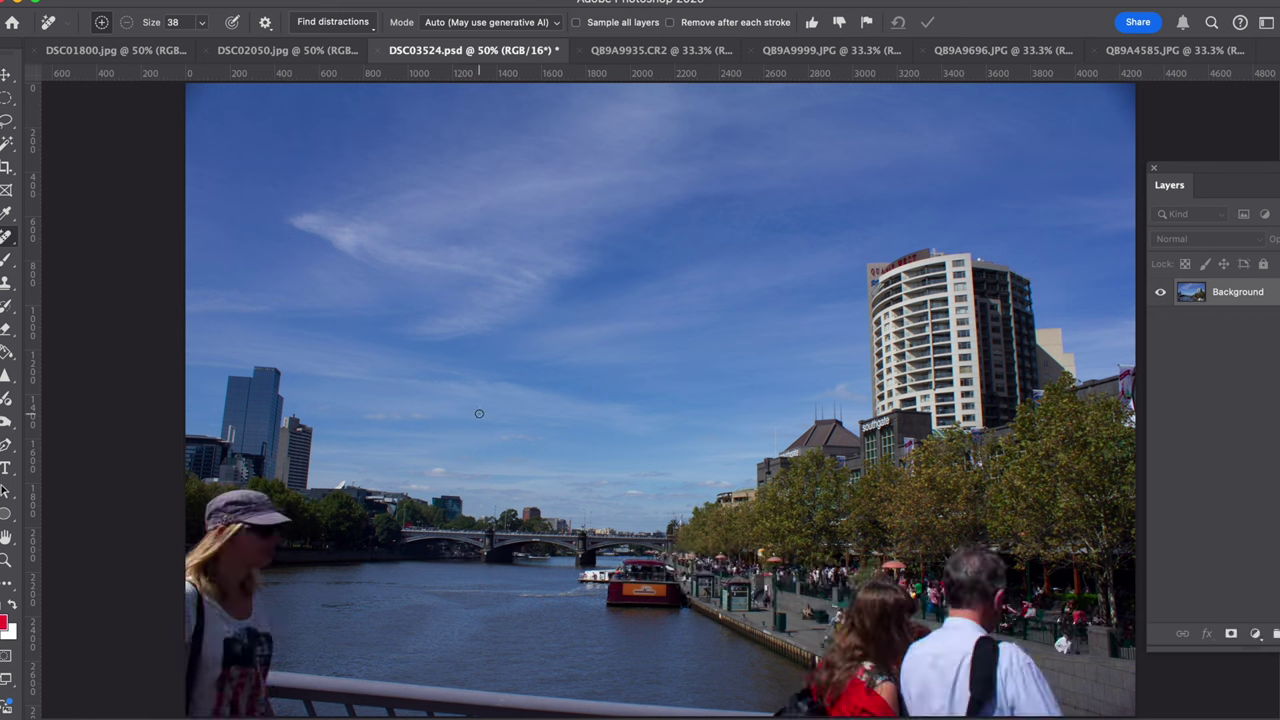
pyautogui.click(222, 3)
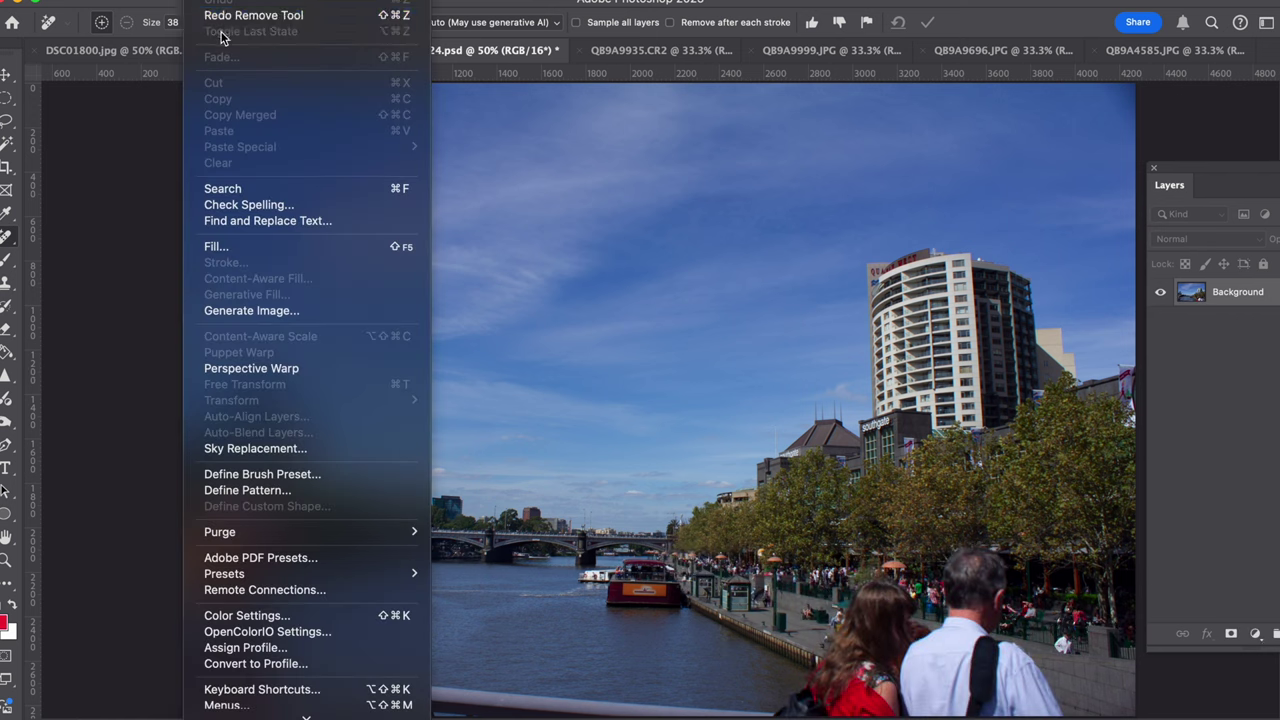
pyautogui.click(222, 31)
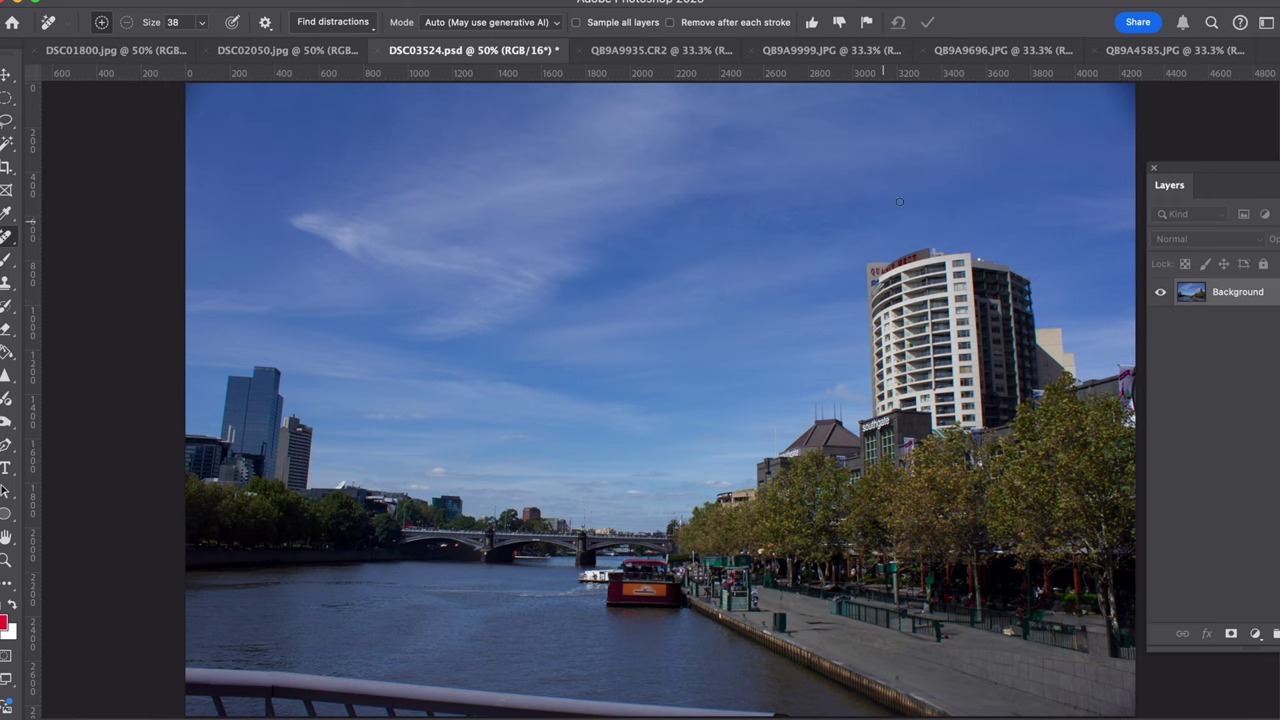
# Step: Open Q89A9935.CR2 and raise the Remove Tool brush size to 240
pyautogui.click(693, 55)
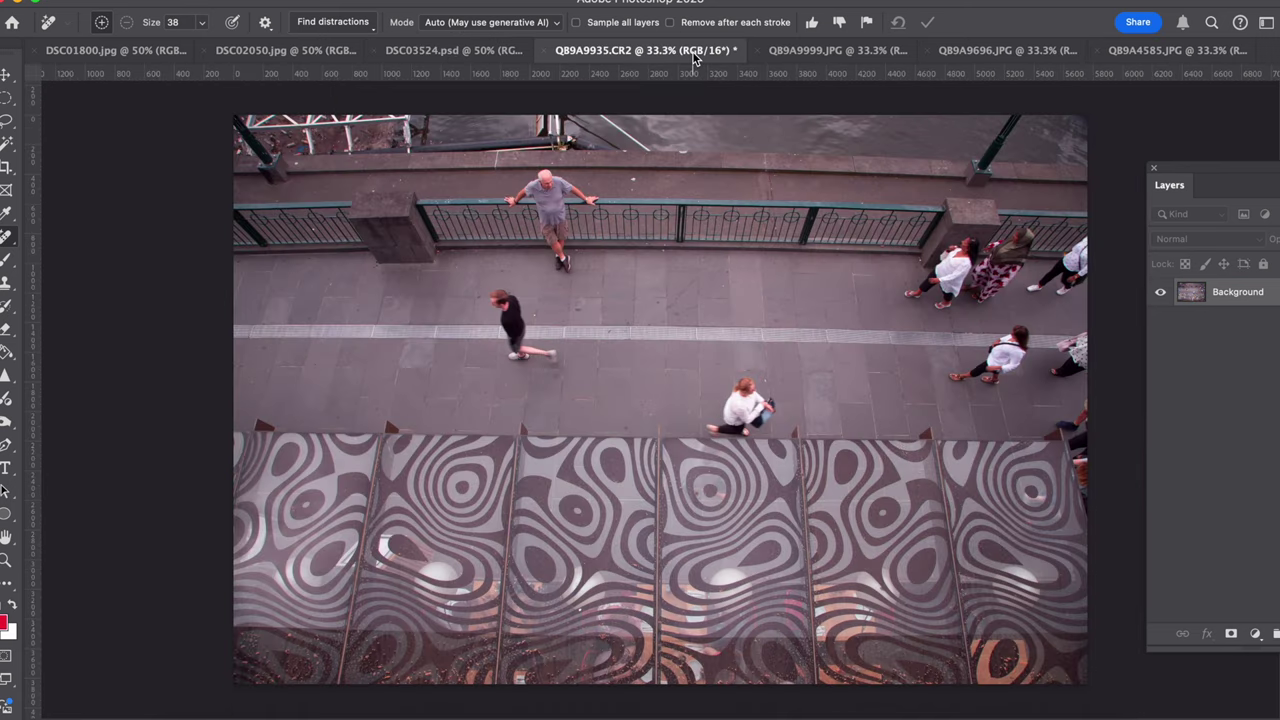
pyautogui.click(202, 22)
pyautogui.moveTo(203, 46); pyautogui.dragTo(303, 46)
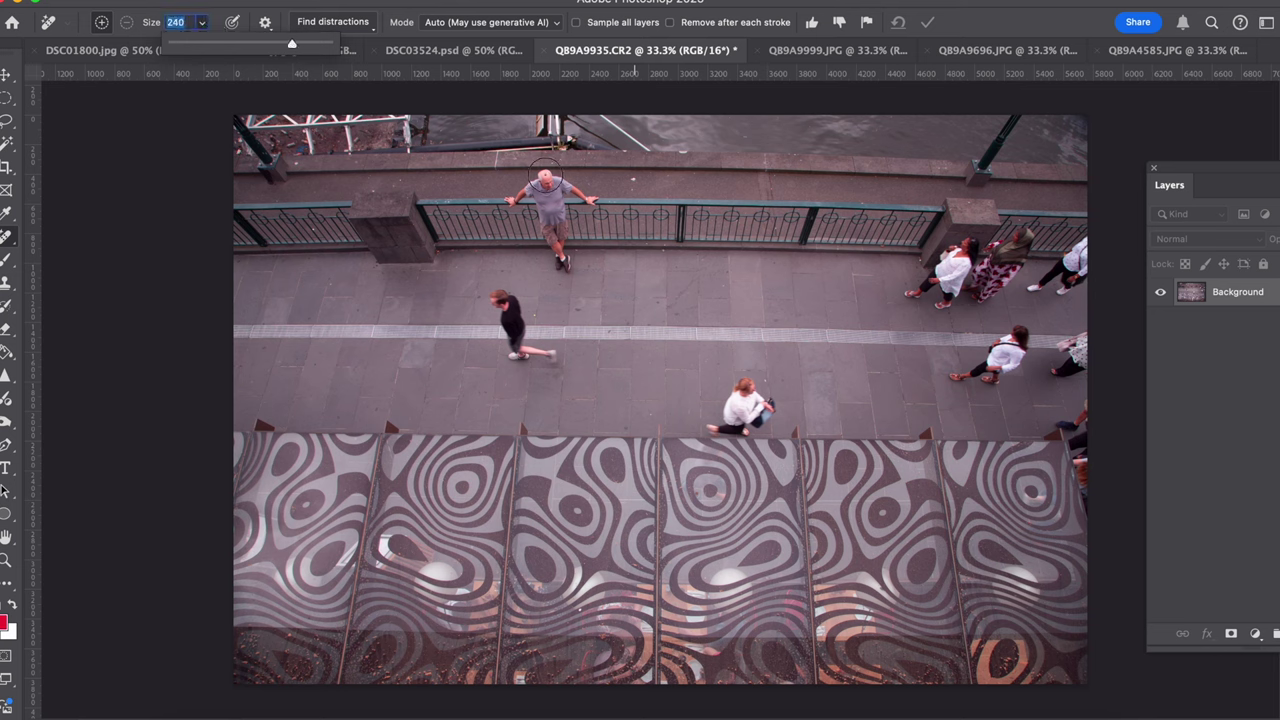
# Step: Brush over the railing man, walkers in black and white, and right-hand group, then apply removal
pyautogui.moveTo(545, 178)
pyautogui.mouseDown()
pyautogui.moveTo(600, 205)
pyautogui.moveTo(530, 190)
pyautogui.moveTo(562, 265)
pyautogui.moveTo(508, 297)
pyautogui.moveTo(520, 352)
pyautogui.moveTo(545, 350)
pyautogui.mouseUp()
pyautogui.moveTo(740, 385)
pyautogui.mouseDown()
pyautogui.moveTo(720, 425)
pyautogui.moveTo(752, 418)
pyautogui.moveTo(749, 406)
pyautogui.mouseUp()
pyautogui.moveTo(958, 245)
pyautogui.mouseDown()
pyautogui.moveTo(933, 289)
pyautogui.moveTo(967, 300)
pyautogui.moveTo(1000, 265)
pyautogui.mouseUp()
pyautogui.moveTo(1075, 255); pyautogui.dragTo(1045, 292)
pyautogui.moveTo(1015, 338)
pyautogui.mouseDown()
pyautogui.moveTo(979, 372)
pyautogui.moveTo(1006, 371)
pyautogui.mouseUp()
pyautogui.moveTo(1074, 349)
pyautogui.mouseDown()
pyautogui.moveTo(1065, 380)
pyautogui.moveTo(1080, 437)
pyautogui.mouseUp()
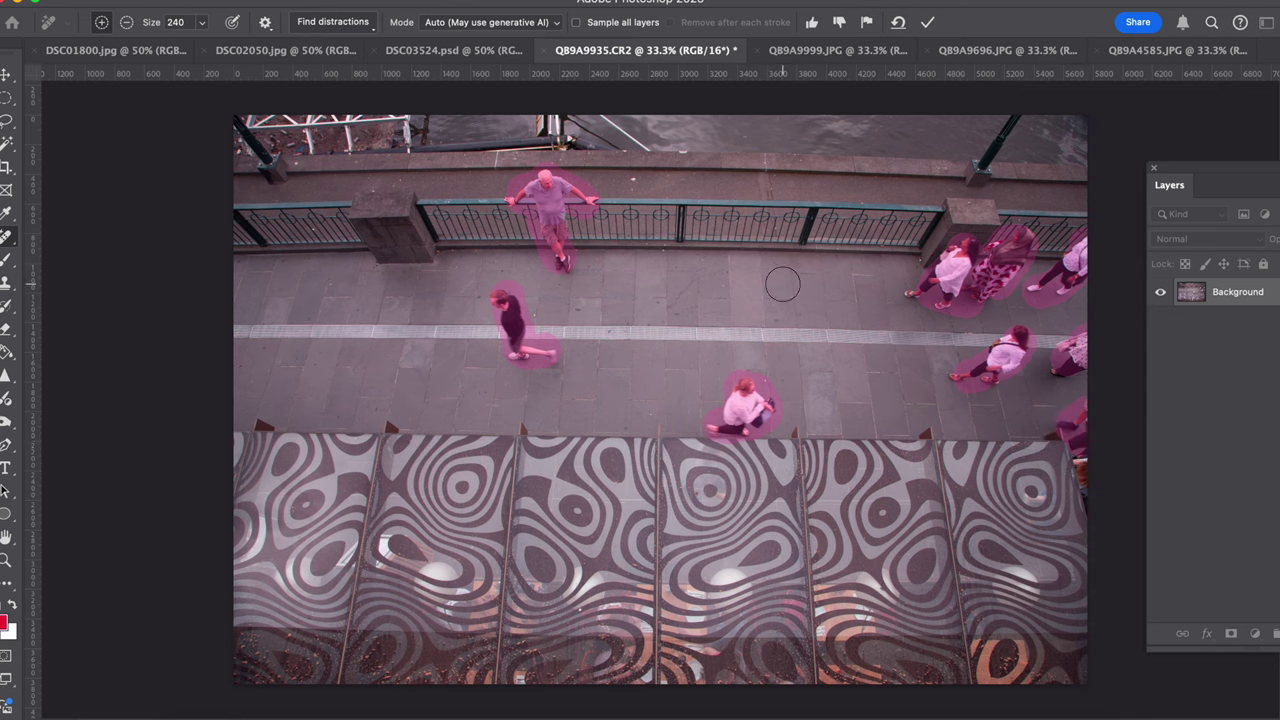
pyautogui.click(927, 24)
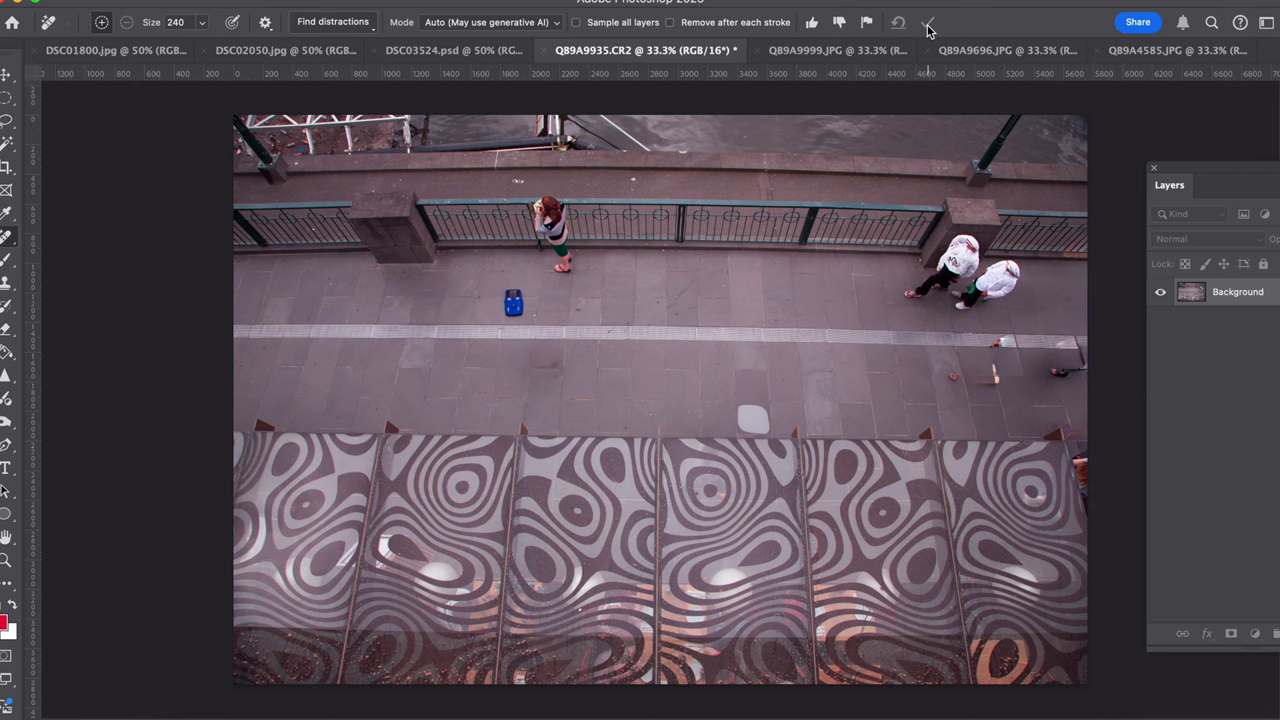
# Step: Mark the woman at the railing and the dark object at right, then apply the removal
pyautogui.moveTo(550, 205); pyautogui.dragTo(558, 268)
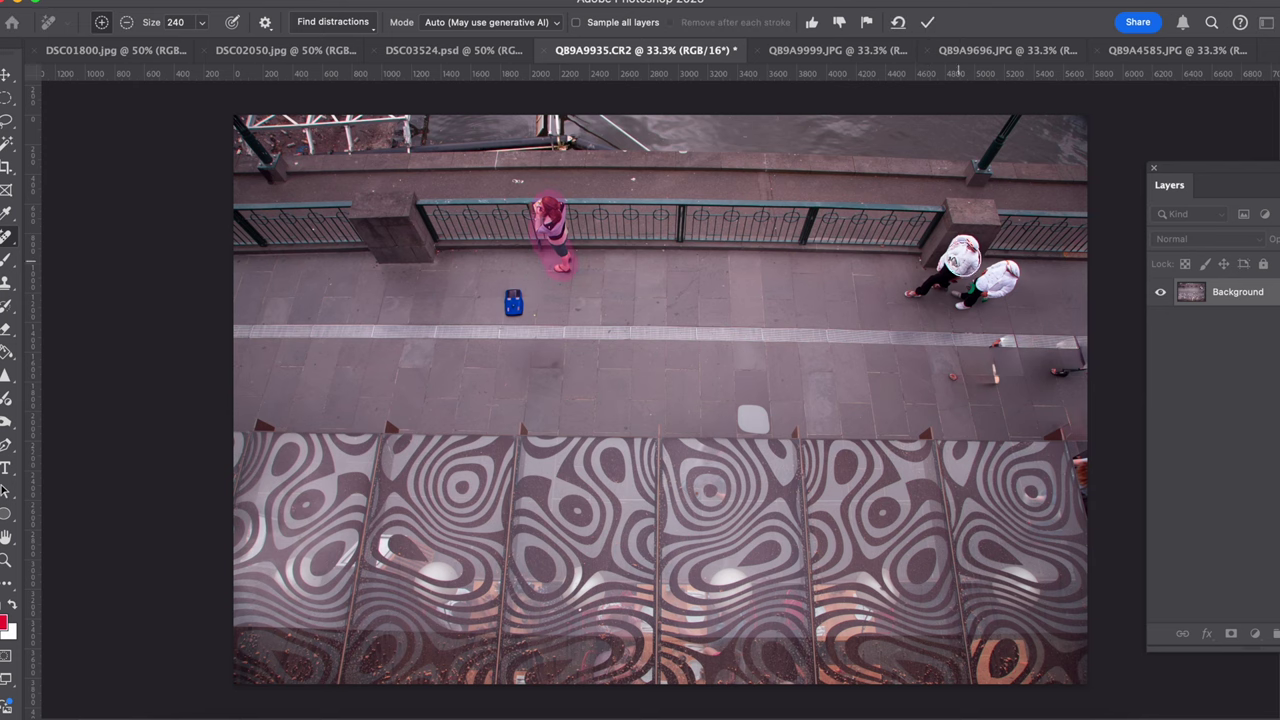
pyautogui.moveTo(964, 250)
pyautogui.mouseDown()
pyautogui.moveTo(910, 288)
pyautogui.moveTo(965, 298)
pyautogui.moveTo(1006, 280)
pyautogui.mouseUp()
pyautogui.moveTo(1058, 371); pyautogui.dragTo(1080, 369)
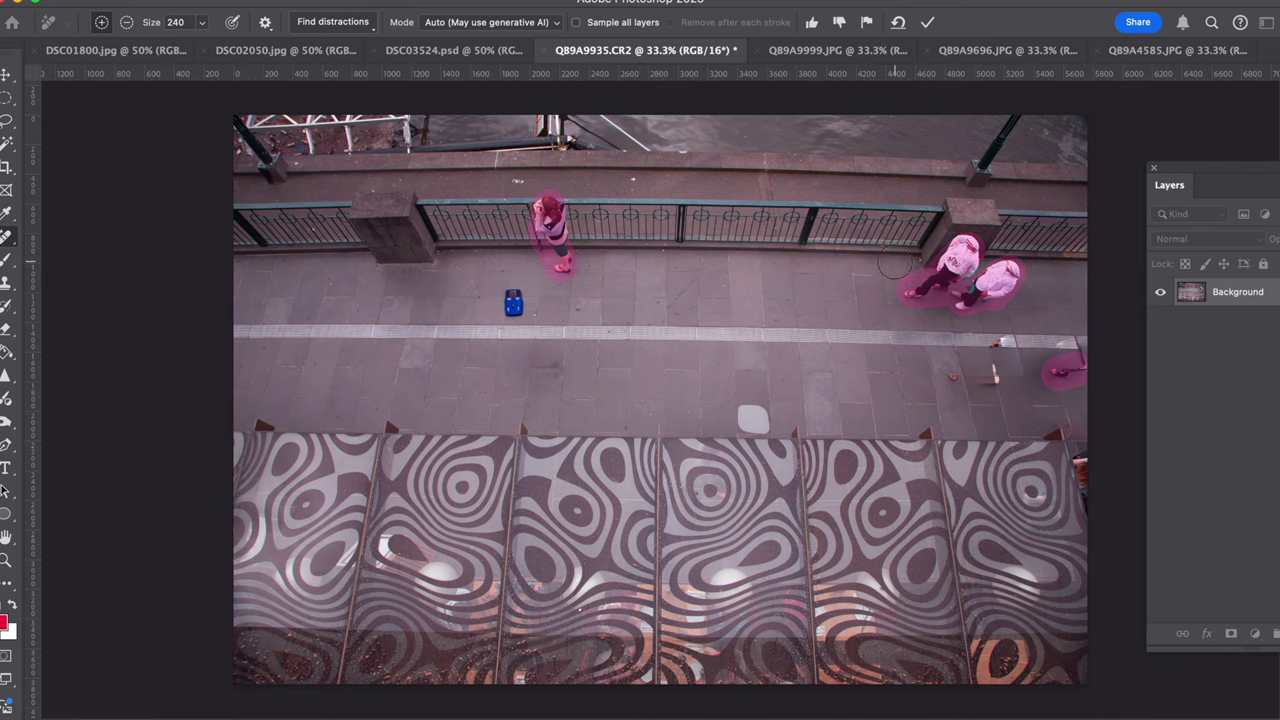
pyautogui.press('Return')
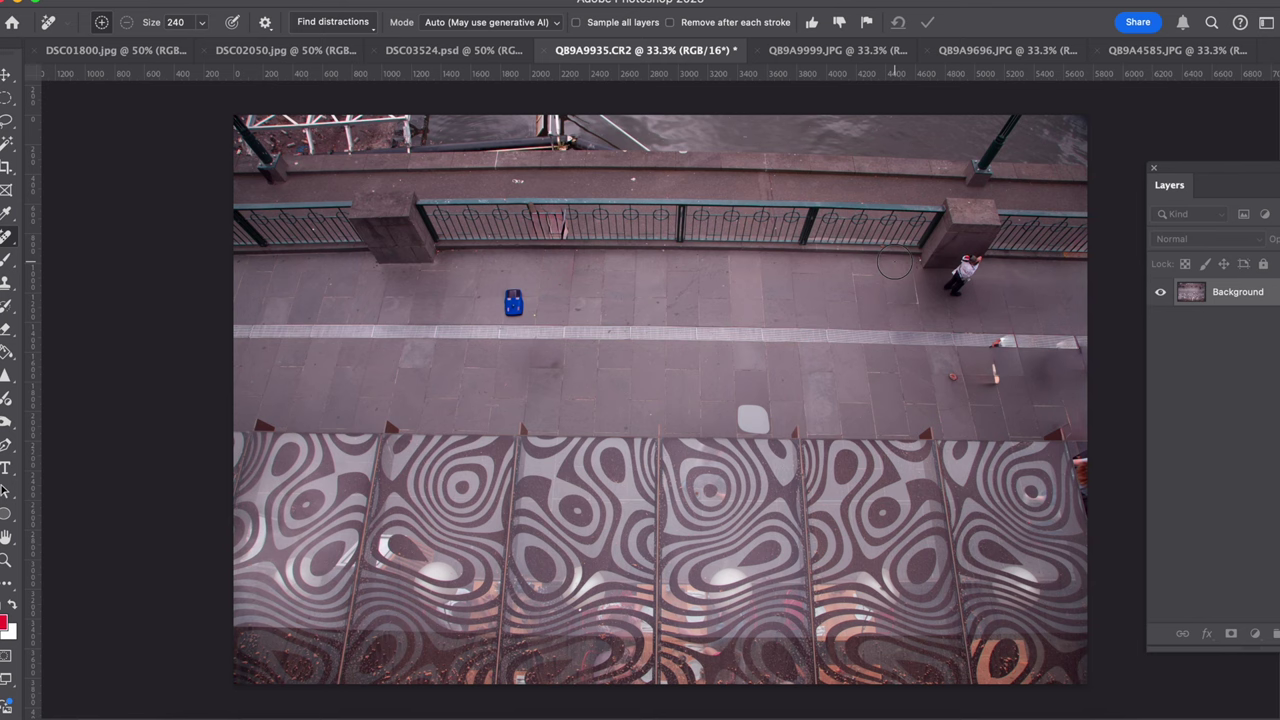
# Step: Remove the last person by the railing, then choose the Spot Healing Brush
pyautogui.moveTo(970, 260); pyautogui.dragTo(950, 279)
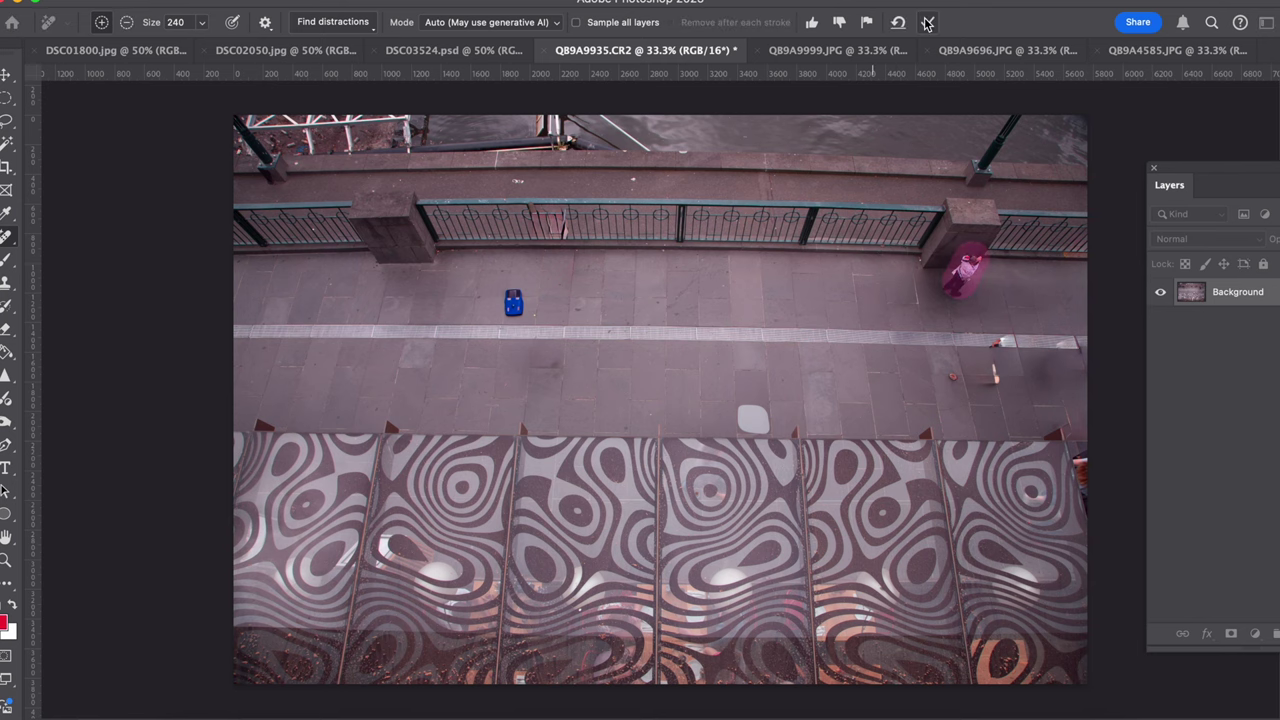
pyautogui.press('Return')
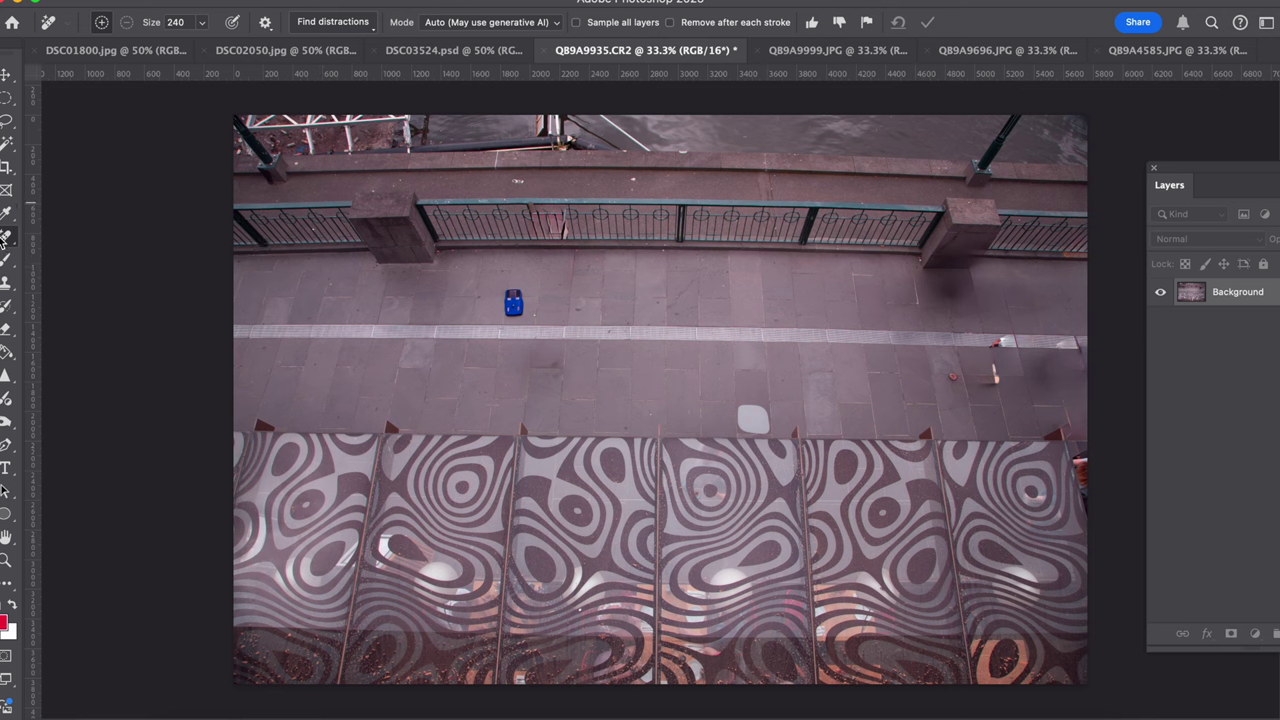
pyautogui.rightClick(6, 236)
pyautogui.click(58, 236)
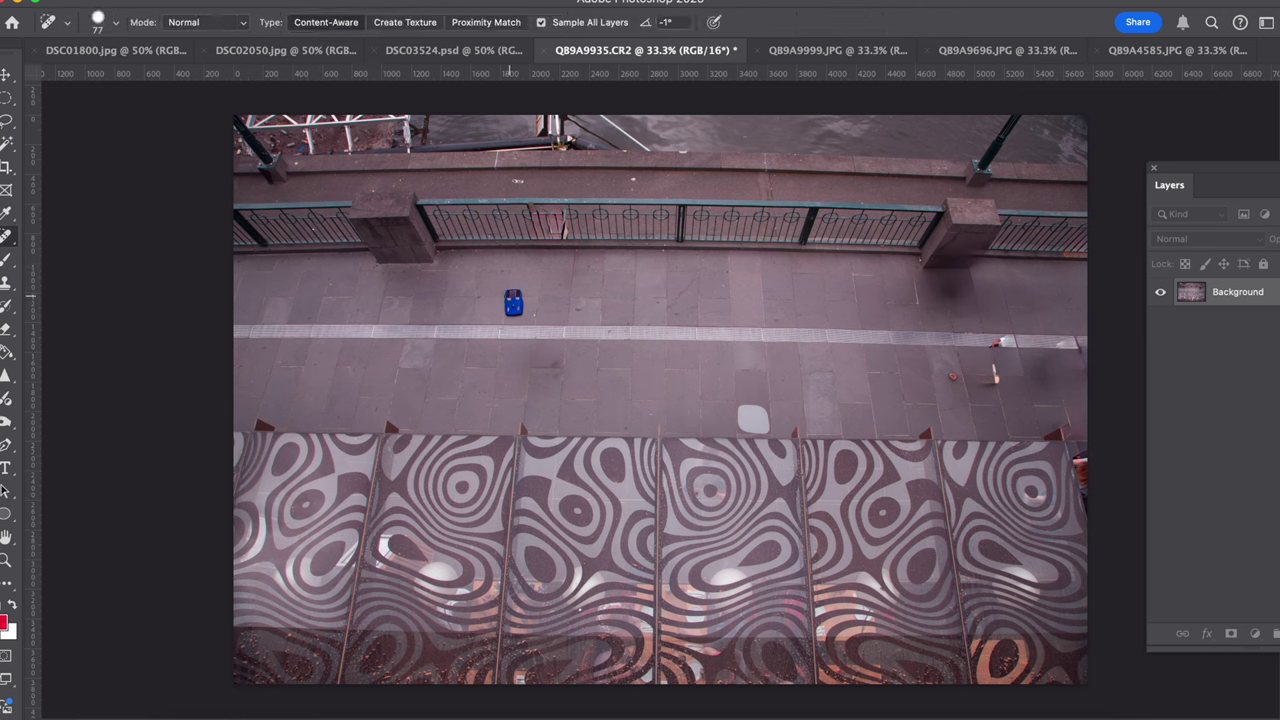
# Step: Spot-heal the blue object and the small right-hand figure, then show Q89A9999.JPG
pyautogui.moveTo(508, 290)
pyautogui.mouseDown()
pyautogui.moveTo(514, 312)
pyautogui.moveTo(517, 298)
pyautogui.mouseUp()
pyautogui.moveTo(1001, 369)
pyautogui.mouseDown()
pyautogui.moveTo(986, 376)
pyautogui.moveTo(998, 343)
pyautogui.moveTo(1014, 344)
pyautogui.mouseUp()
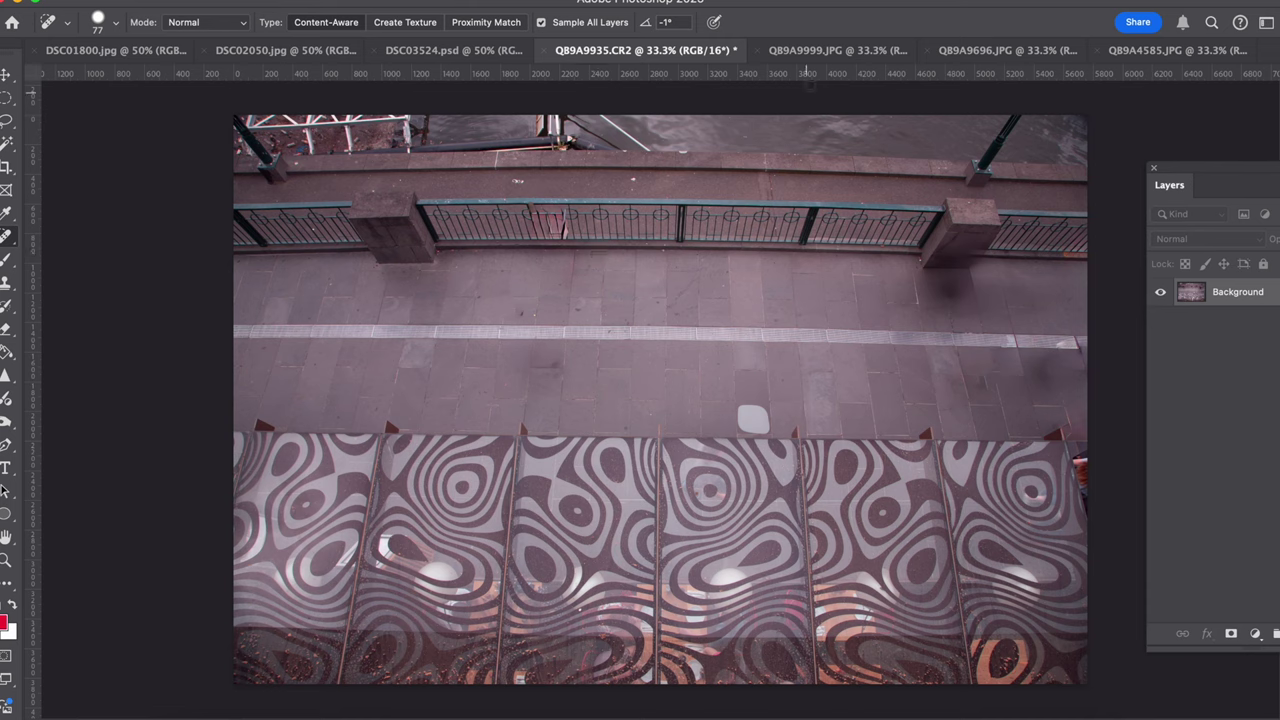
pyautogui.click(828, 50)
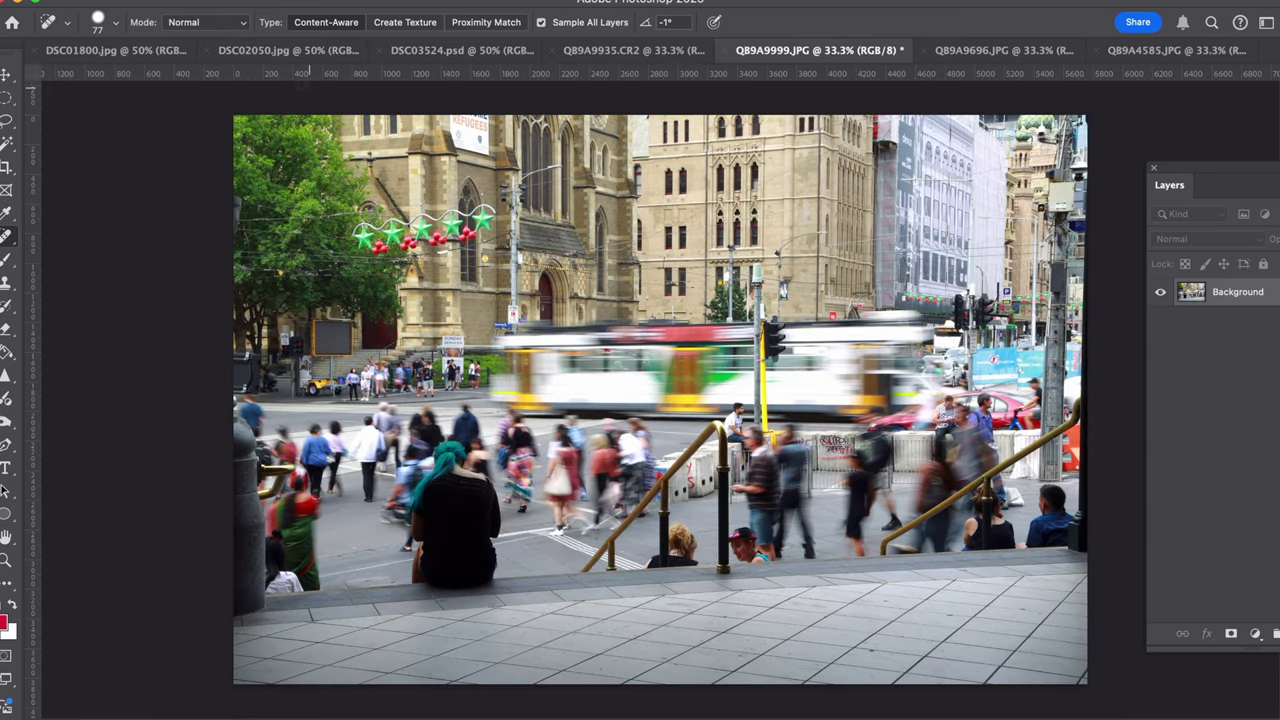
# Step: Select the Remove Tool with a brush size of 424
pyautogui.rightClick(5, 230)
pyautogui.click(97, 252)
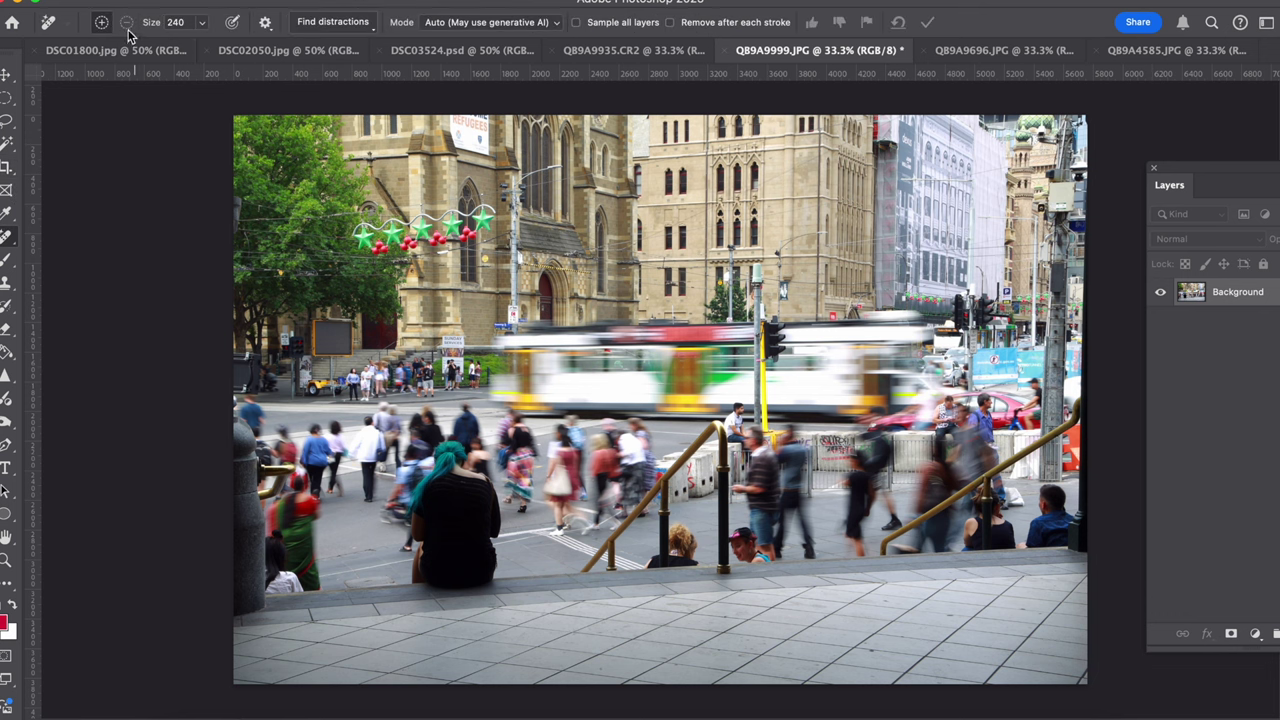
pyautogui.click(201, 22)
pyautogui.moveTo(206, 44); pyautogui.dragTo(215, 44)
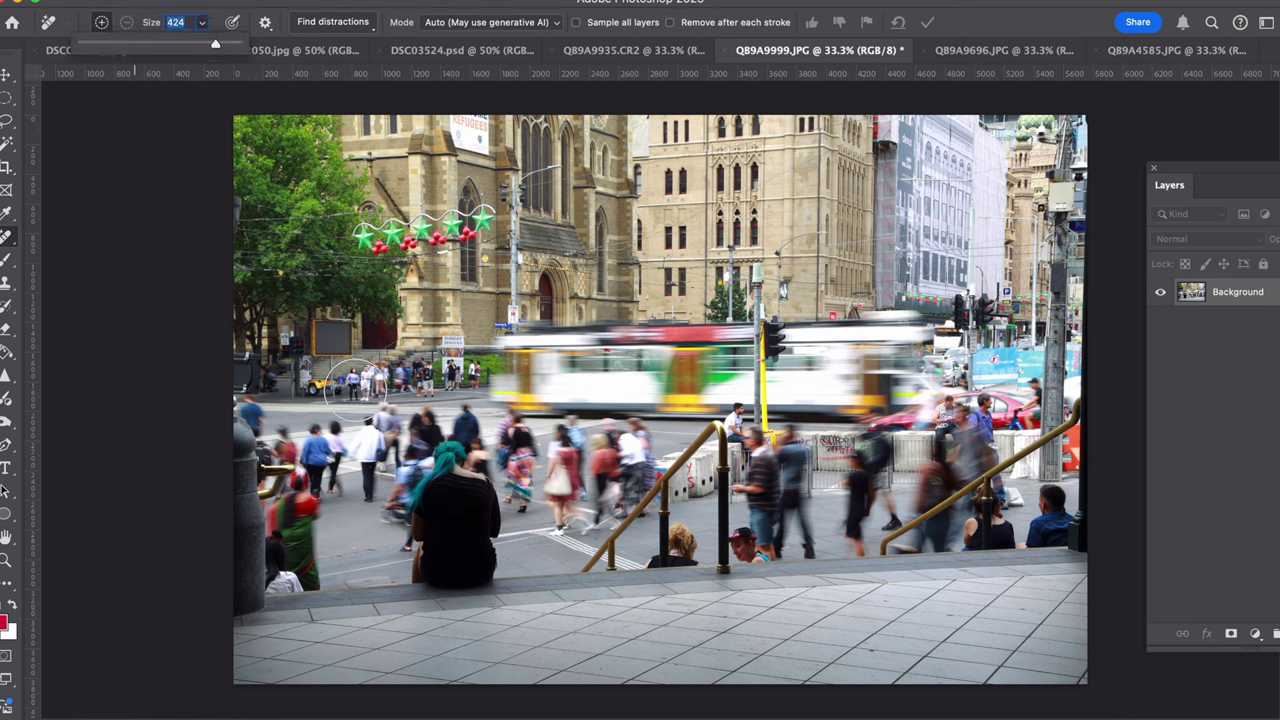
# Step: Mark the people by the stairs, the central crowd, those by the red car, the seated woman and the tram-stop man
pyautogui.moveTo(355, 390)
pyautogui.mouseDown()
pyautogui.moveTo(452, 371)
pyautogui.moveTo(372, 442)
pyautogui.moveTo(305, 426)
pyautogui.moveTo(284, 453)
pyautogui.moveTo(260, 430)
pyautogui.moveTo(291, 520)
pyautogui.moveTo(418, 441)
pyautogui.moveTo(390, 433)
pyautogui.moveTo(450, 430)
pyautogui.moveTo(487, 513)
pyautogui.moveTo(455, 560)
pyautogui.mouseUp()
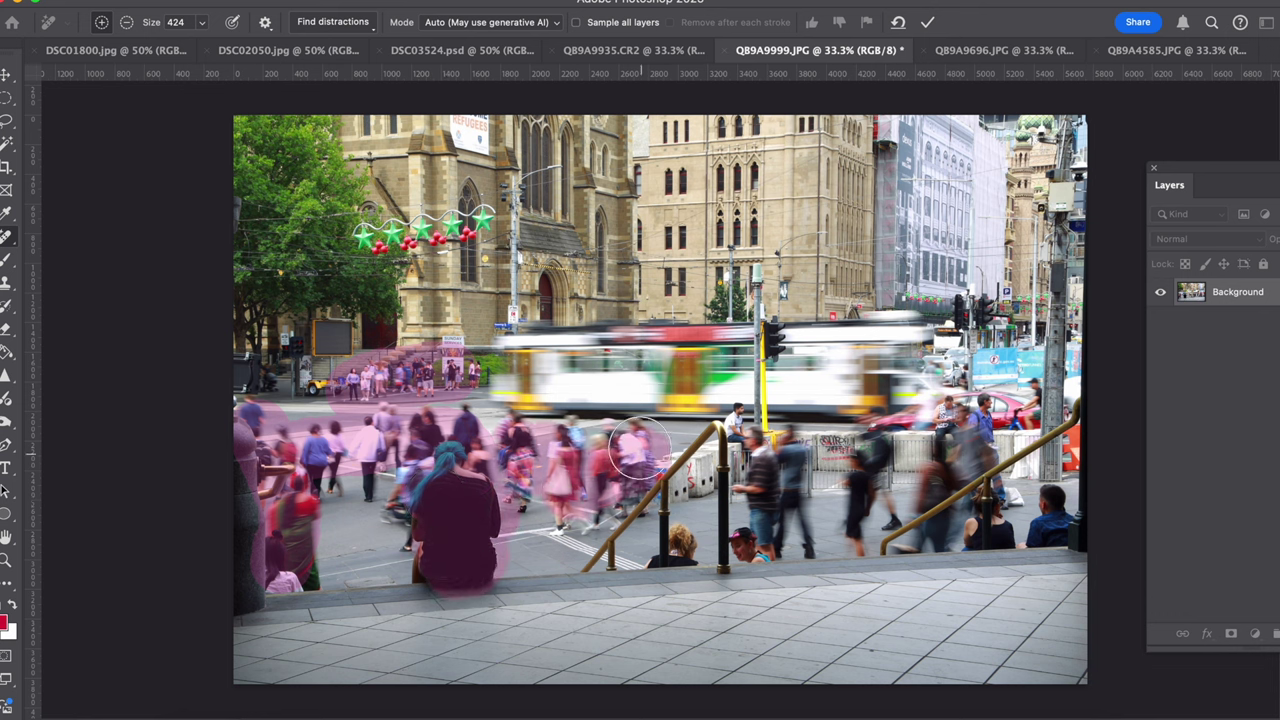
pyautogui.moveTo(638, 450)
pyautogui.mouseDown()
pyautogui.moveTo(790, 445)
pyautogui.moveTo(785, 500)
pyautogui.moveTo(751, 545)
pyautogui.moveTo(755, 565)
pyautogui.mouseUp()
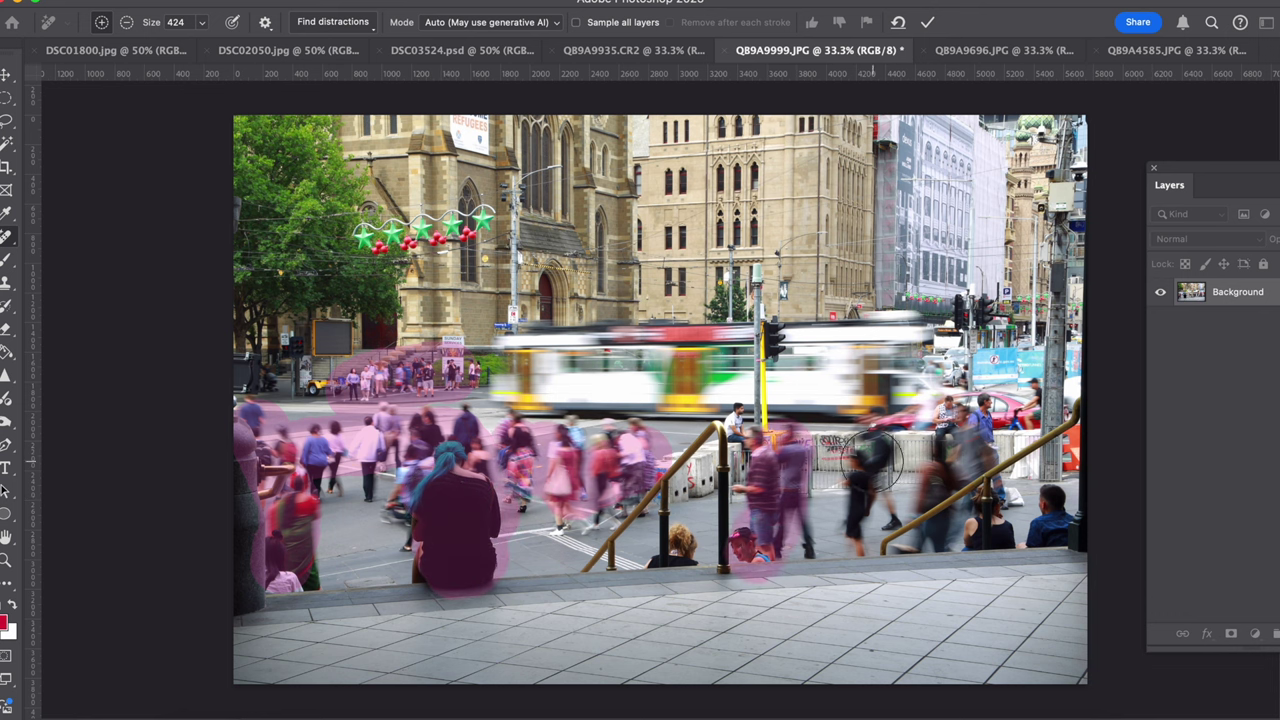
pyautogui.moveTo(872, 460)
pyautogui.mouseDown()
pyautogui.moveTo(866, 432)
pyautogui.moveTo(882, 490)
pyautogui.moveTo(985, 445)
pyautogui.moveTo(968, 425)
pyautogui.moveTo(960, 530)
pyautogui.moveTo(1040, 510)
pyautogui.moveTo(992, 521)
pyautogui.mouseUp()
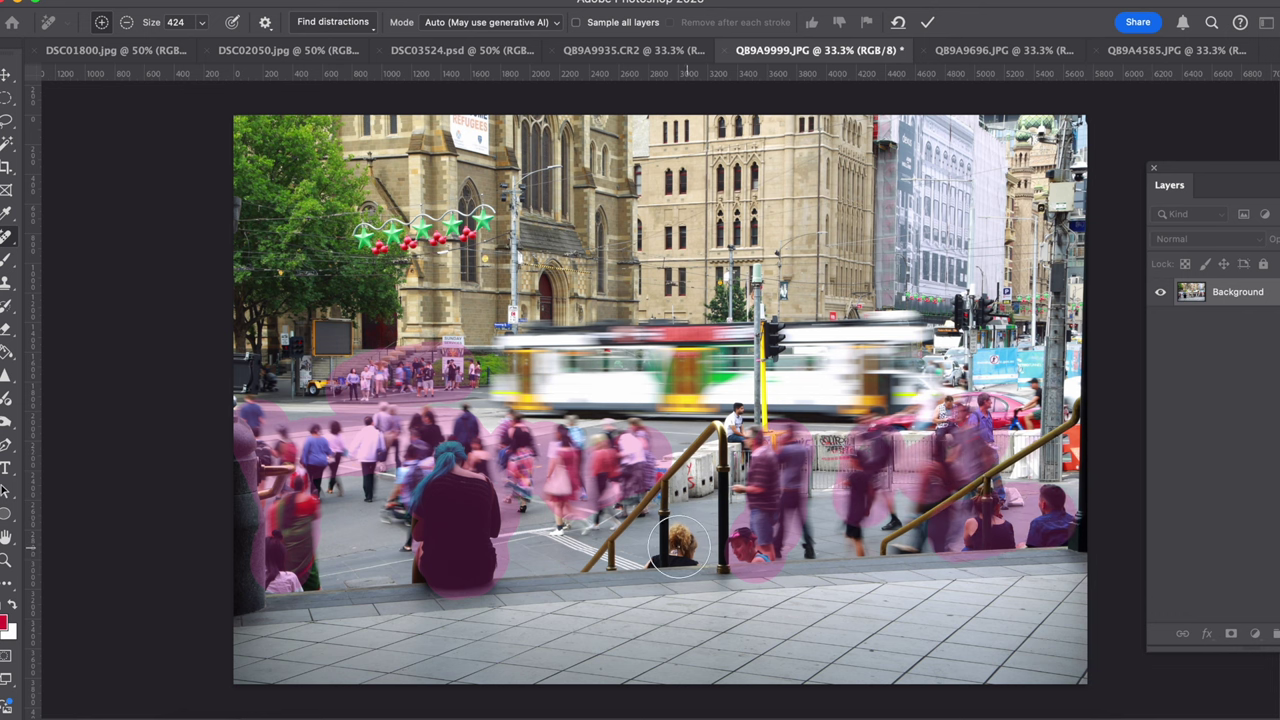
pyautogui.click(678, 545)
pyautogui.click(735, 405)
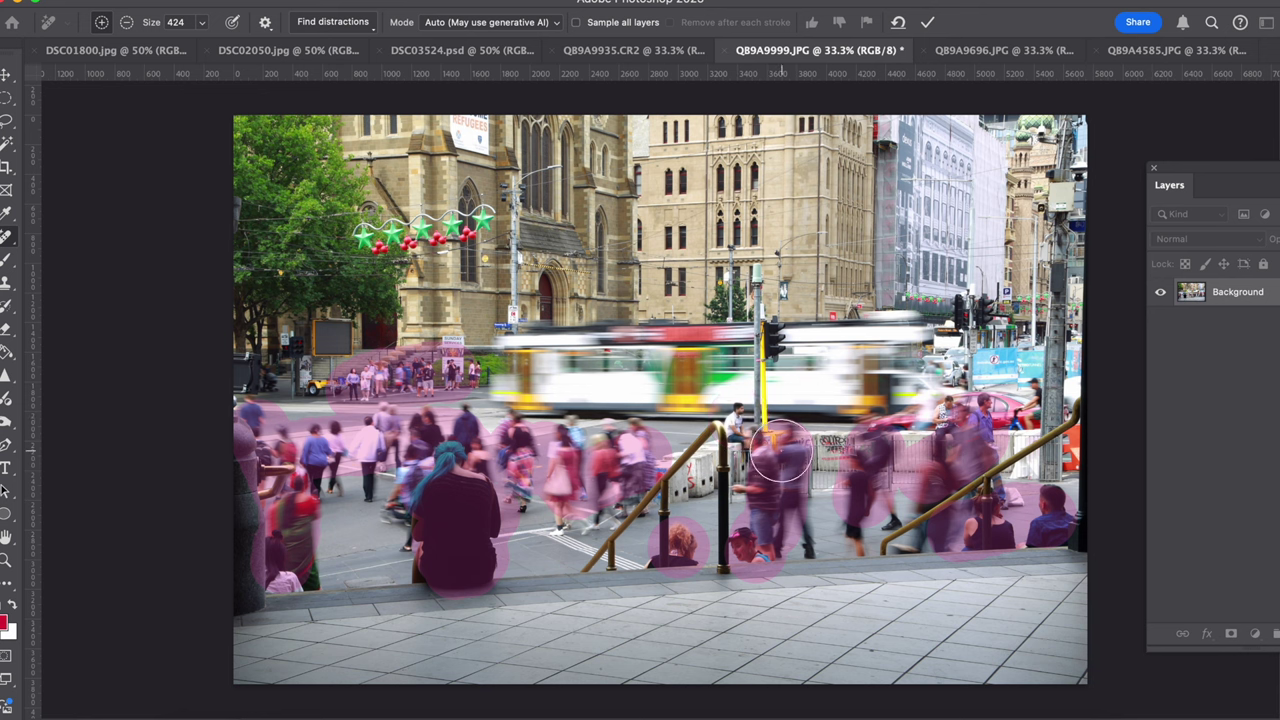
# Step: Reduce the brush size to 107 and apply removal to the marked crowd
pyautogui.click(201, 22)
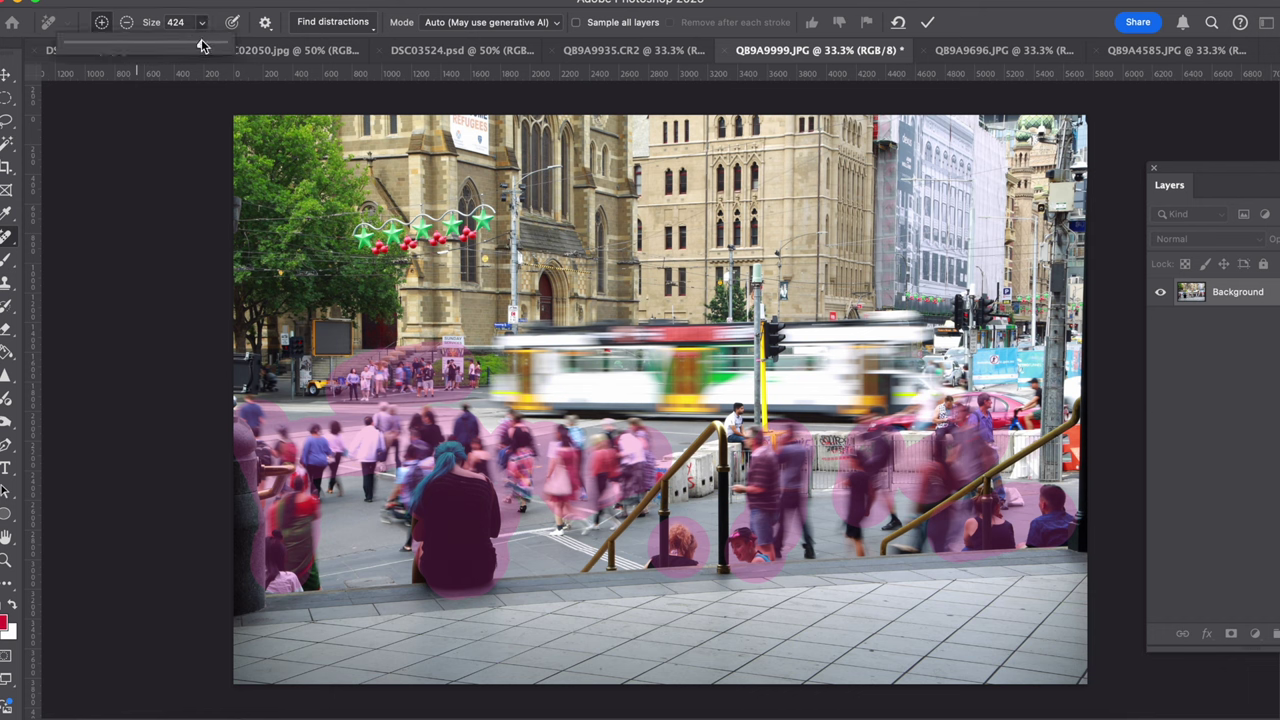
pyautogui.moveTo(201, 43); pyautogui.dragTo(148, 44)
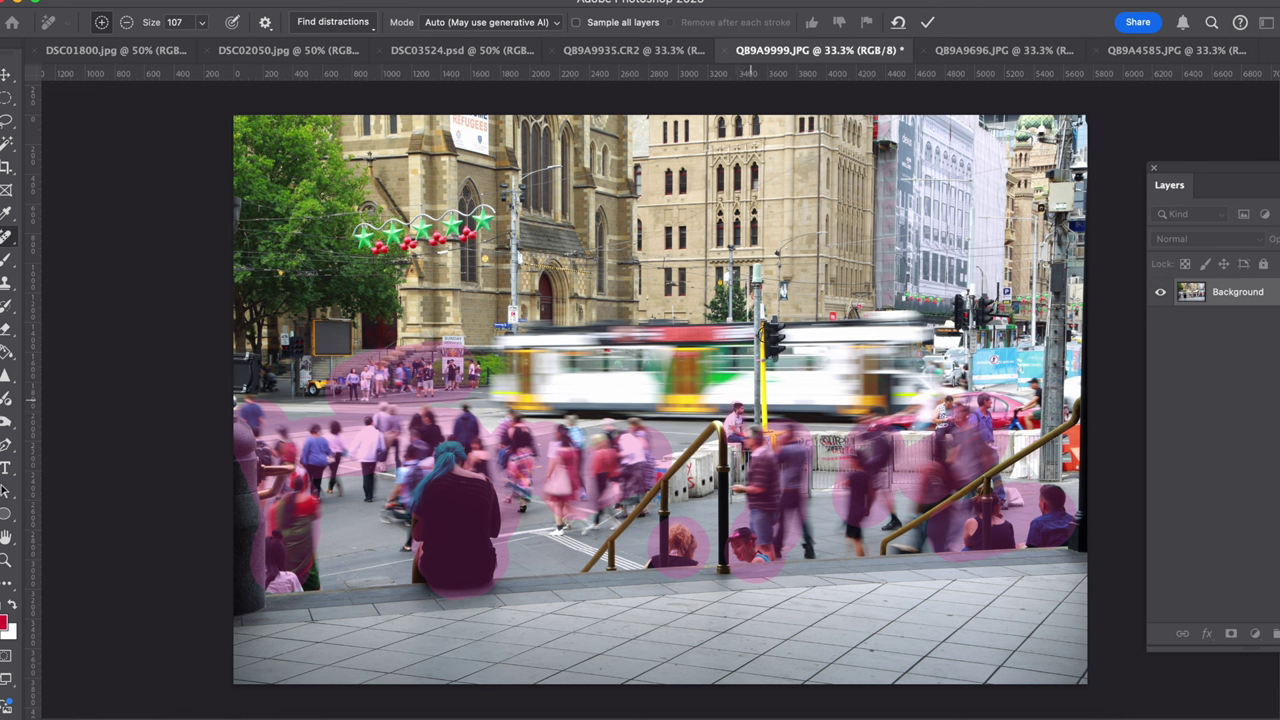
pyautogui.click(927, 25)
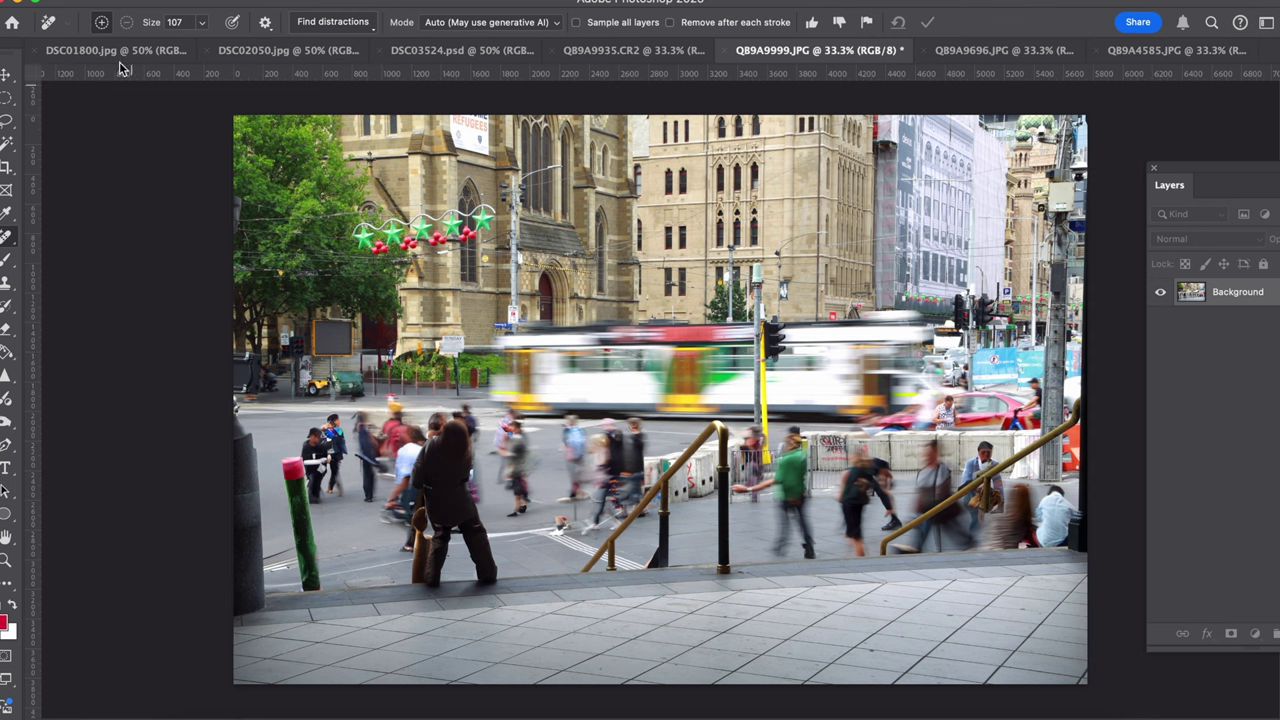
# Step: Set the Remove brush to 160, paint over the walkers, green-shirted man, seated man and cyclist, then apply
pyautogui.click(202, 22)
pyautogui.moveTo(205, 44); pyautogui.dragTo(221, 44)
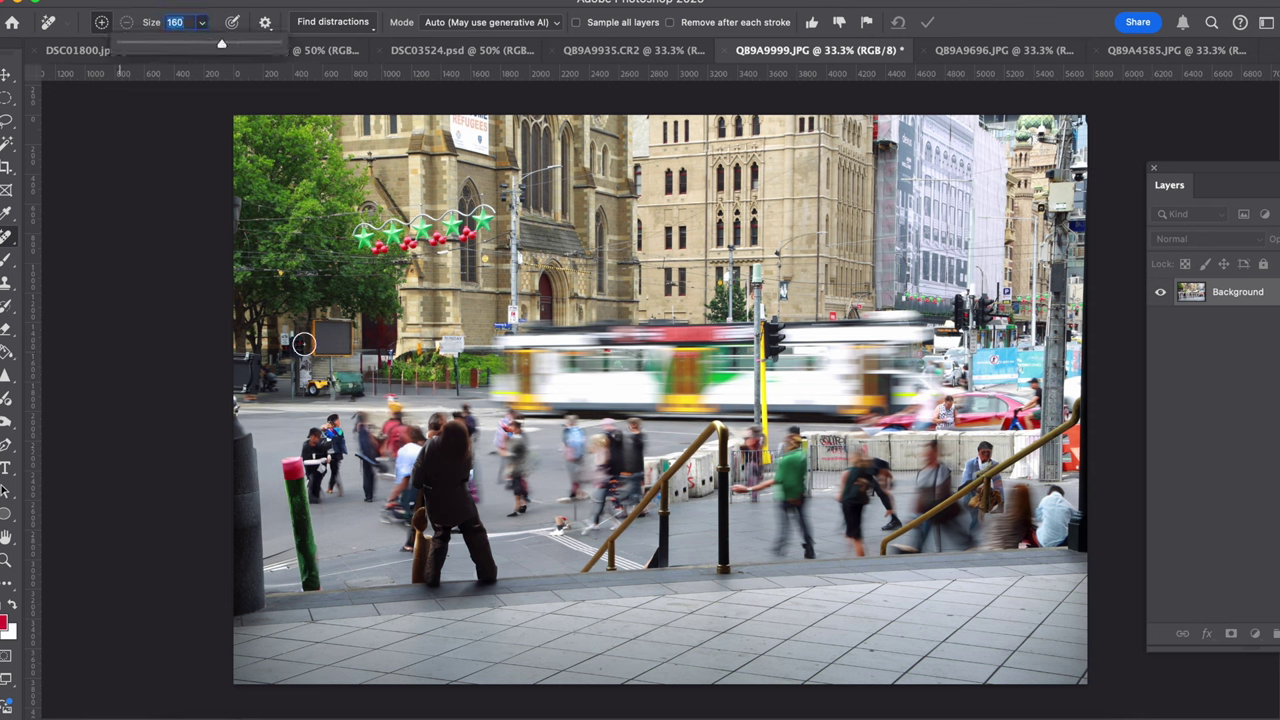
pyautogui.moveTo(325, 420)
pyautogui.mouseDown()
pyautogui.moveTo(306, 482)
pyautogui.moveTo(340, 470)
pyautogui.mouseUp()
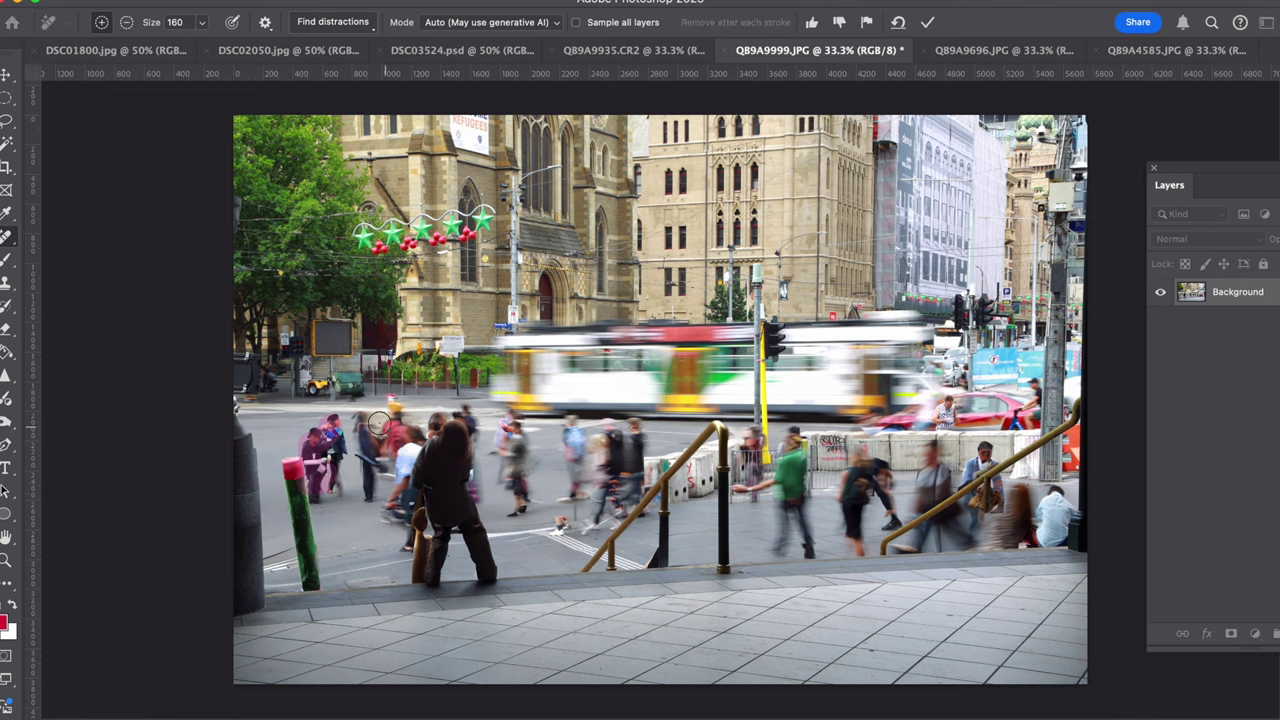
pyautogui.moveTo(379, 422)
pyautogui.mouseDown()
pyautogui.moveTo(378, 483)
pyautogui.moveTo(399, 413)
pyautogui.moveTo(420, 483)
pyautogui.moveTo(463, 417)
pyautogui.moveTo(415, 513)
pyautogui.moveTo(434, 587)
pyautogui.moveTo(454, 502)
pyautogui.moveTo(485, 574)
pyautogui.moveTo(494, 567)
pyautogui.moveTo(448, 477)
pyautogui.moveTo(510, 443)
pyautogui.moveTo(511, 428)
pyautogui.moveTo(513, 496)
pyautogui.moveTo(573, 428)
pyautogui.moveTo(584, 489)
pyautogui.moveTo(615, 432)
pyautogui.moveTo(615, 493)
pyautogui.moveTo(628, 502)
pyautogui.moveTo(635, 425)
pyautogui.moveTo(592, 514)
pyautogui.mouseUp()
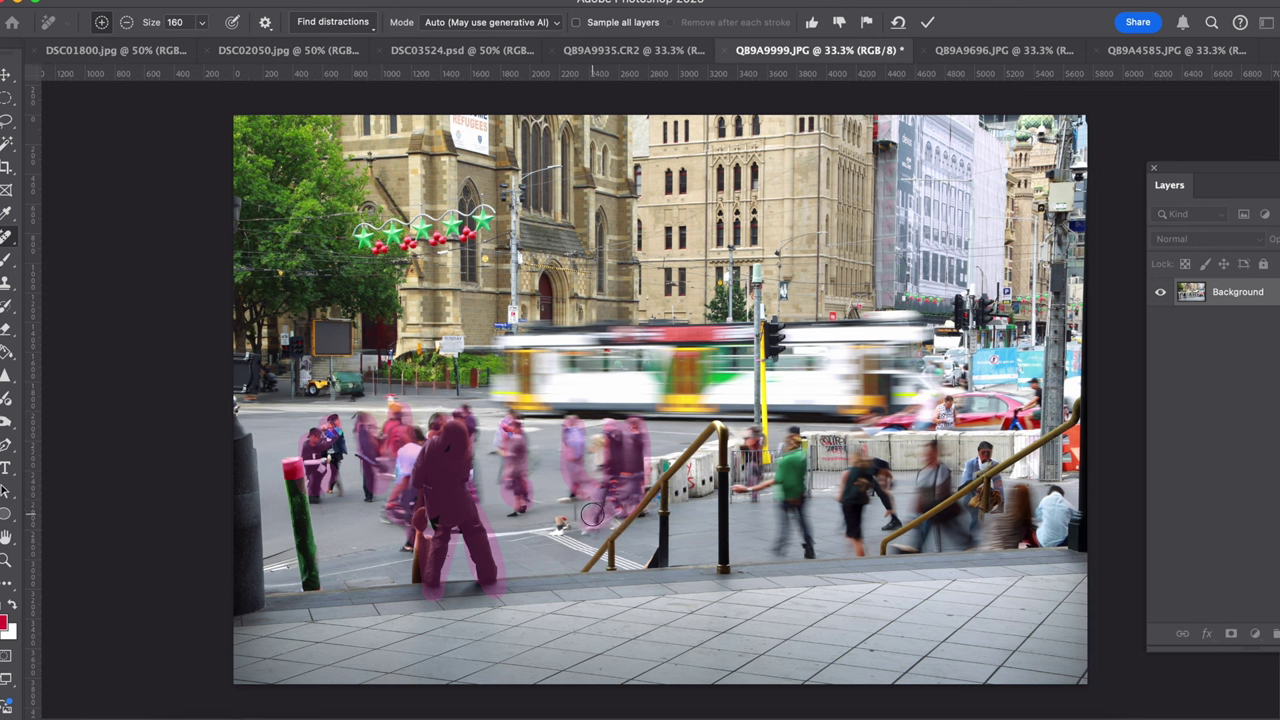
pyautogui.moveTo(760, 447)
pyautogui.mouseDown()
pyautogui.moveTo(756, 489)
pyautogui.moveTo(796, 449)
pyautogui.moveTo(800, 534)
pyautogui.moveTo(795, 464)
pyautogui.moveTo(753, 490)
pyautogui.moveTo(800, 491)
pyautogui.moveTo(789, 540)
pyautogui.moveTo(793, 471)
pyautogui.moveTo(863, 480)
pyautogui.moveTo(893, 505)
pyautogui.moveTo(880, 460)
pyautogui.moveTo(858, 477)
pyautogui.moveTo(859, 550)
pyautogui.moveTo(894, 485)
pyautogui.moveTo(927, 460)
pyautogui.moveTo(932, 505)
pyautogui.moveTo(982, 466)
pyautogui.moveTo(991, 499)
pyautogui.moveTo(927, 542)
pyautogui.moveTo(988, 532)
pyautogui.moveTo(1031, 486)
pyautogui.moveTo(1020, 532)
pyautogui.moveTo(1063, 517)
pyautogui.mouseUp()
pyautogui.moveTo(953, 405); pyautogui.dragTo(947, 413)
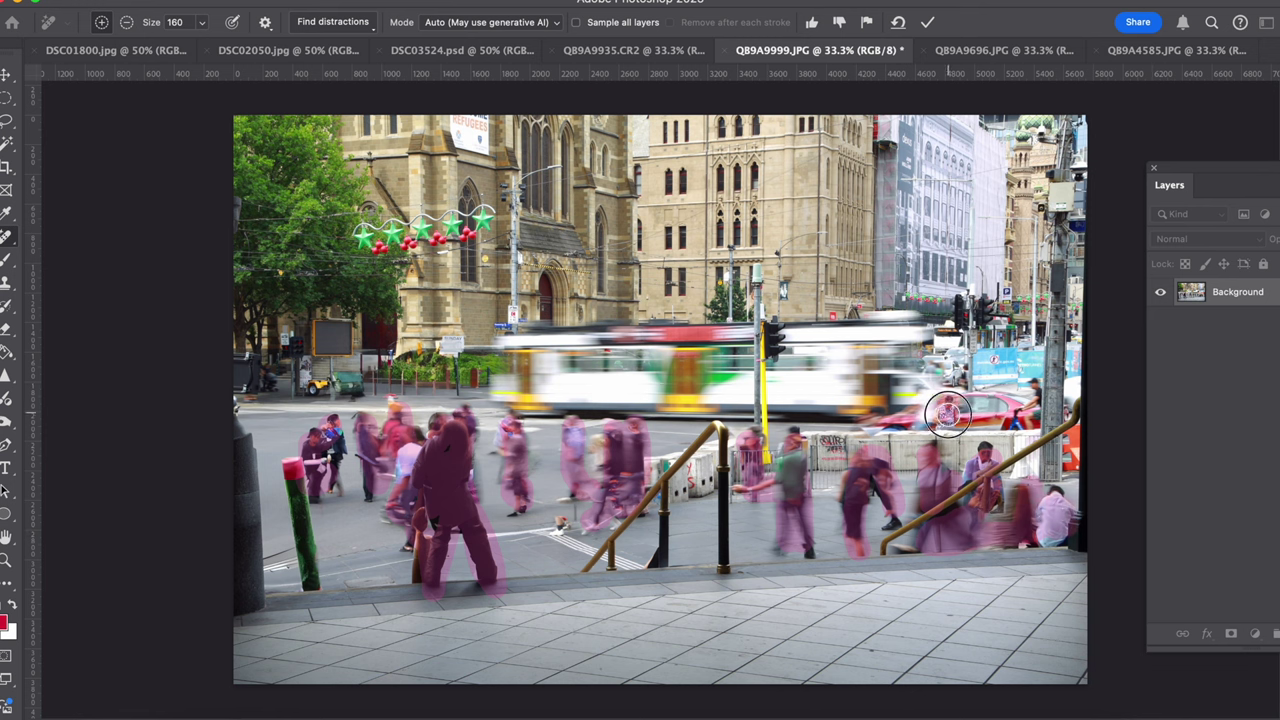
pyautogui.click(927, 27)
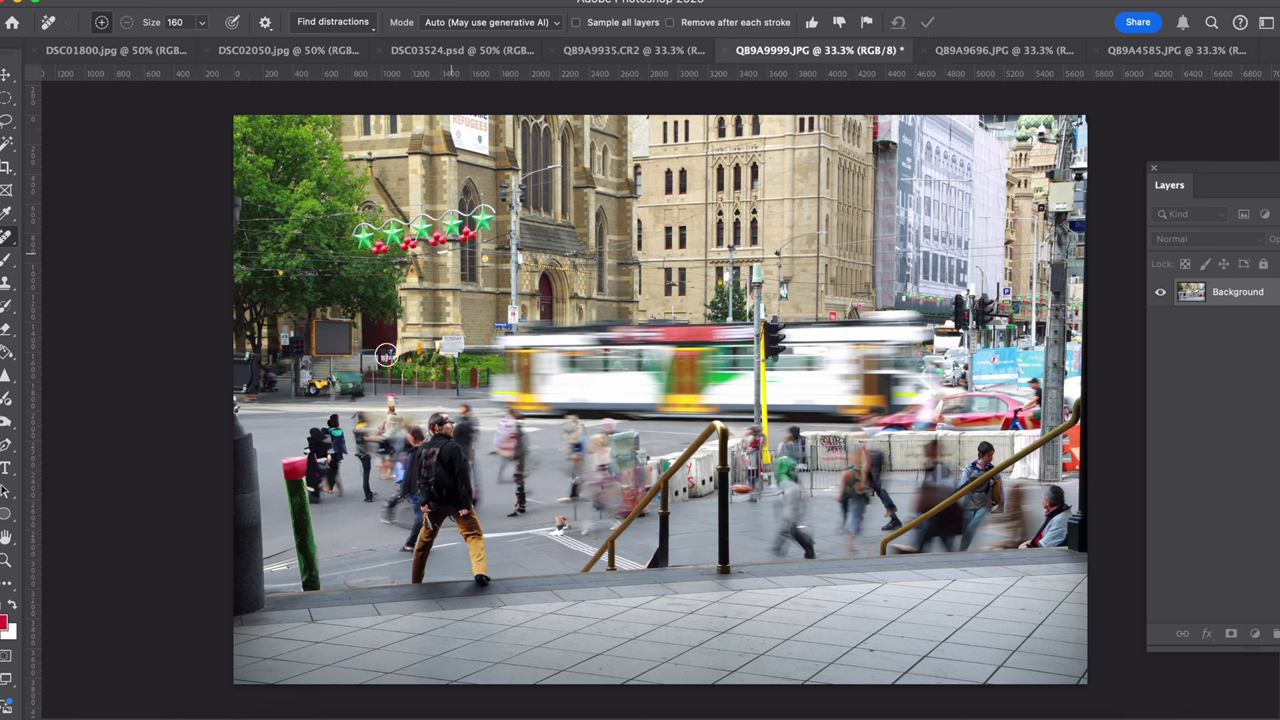
# Step: Mark the small group of walkers at the far left beside the bollard for removal
pyautogui.moveTo(338, 420)
pyautogui.mouseDown()
pyautogui.moveTo(312, 490)
pyautogui.moveTo(324, 494)
pyautogui.moveTo(348, 451)
pyautogui.moveTo(342, 425)
pyautogui.moveTo(316, 440)
pyautogui.mouseUp()
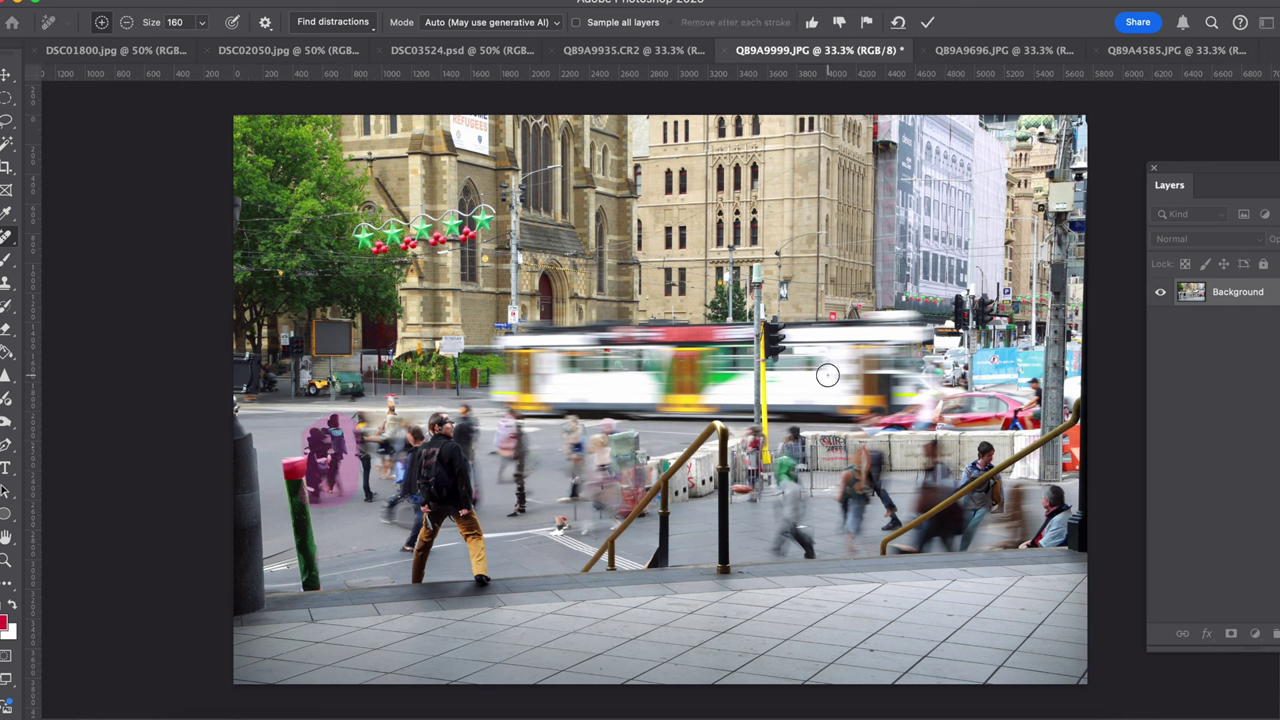
# Step: Apply the far-left removal, then mark and erase the blurred walkers beside the green post
pyautogui.press('Return')
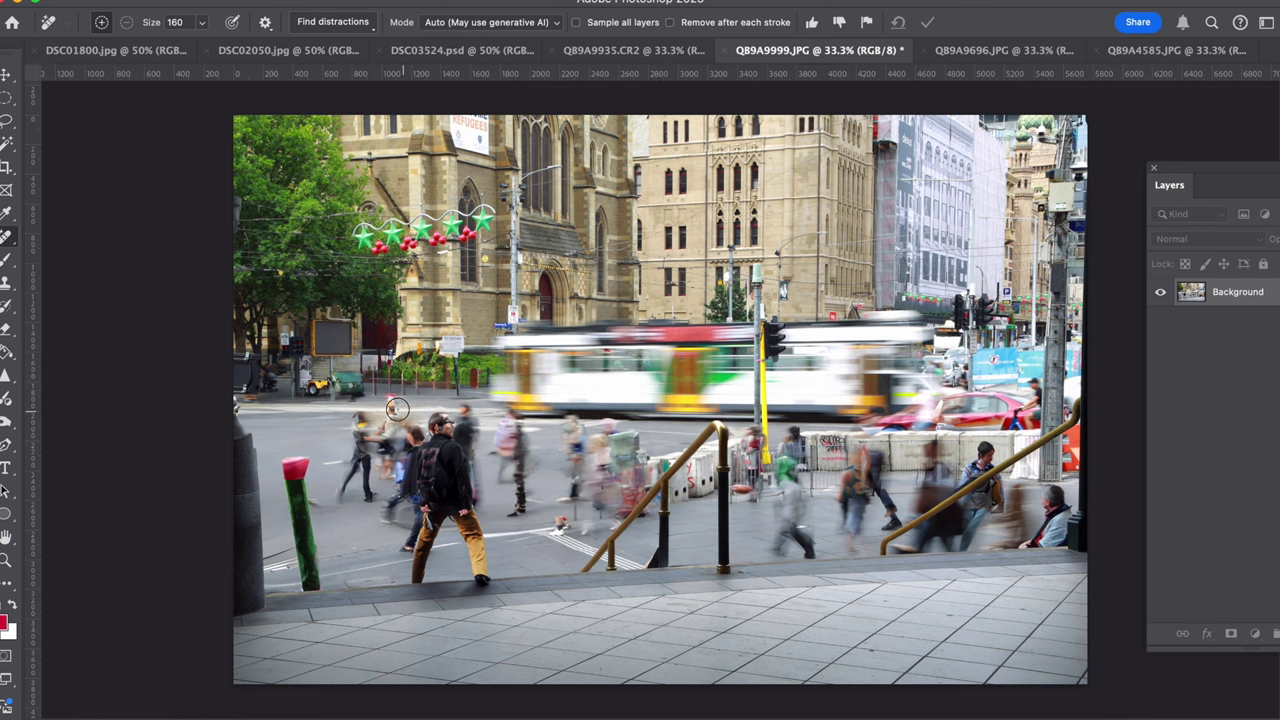
pyautogui.moveTo(390, 448)
pyautogui.mouseDown()
pyautogui.moveTo(372, 414)
pyautogui.moveTo(348, 488)
pyautogui.moveTo(352, 508)
pyautogui.moveTo(388, 501)
pyautogui.moveTo(412, 450)
pyautogui.moveTo(390, 525)
pyautogui.mouseUp()
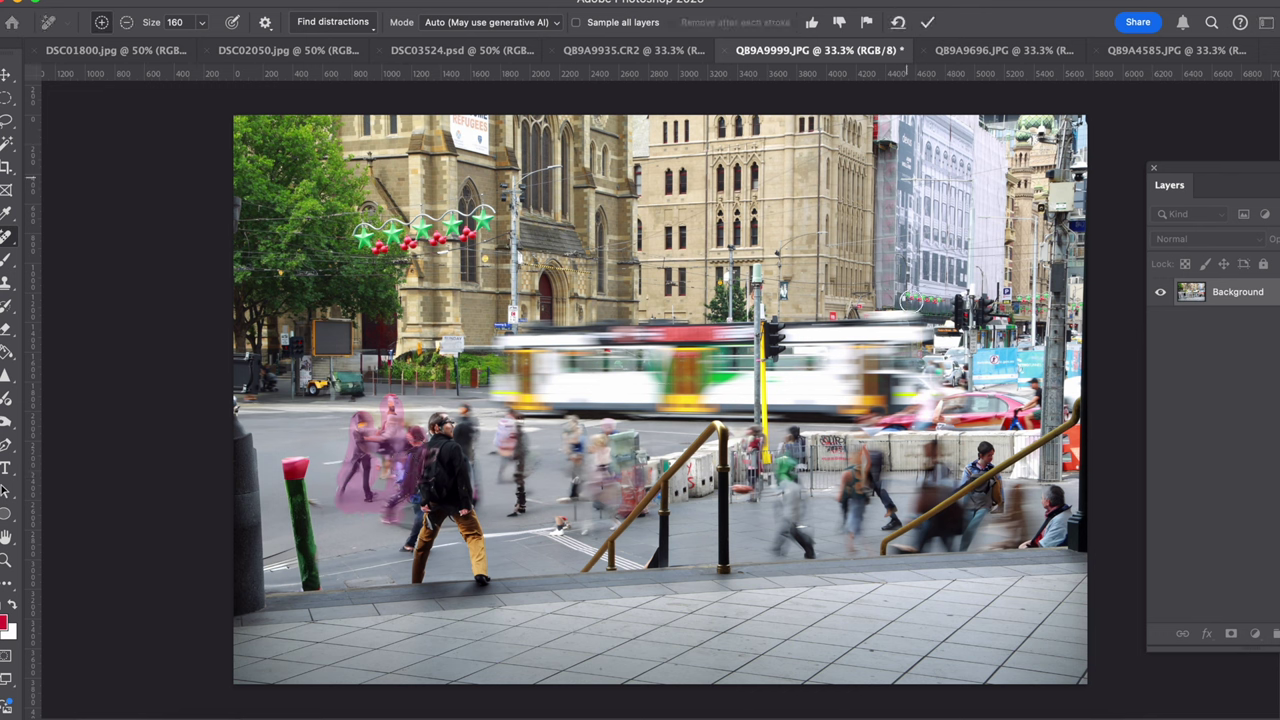
pyautogui.press('Return')
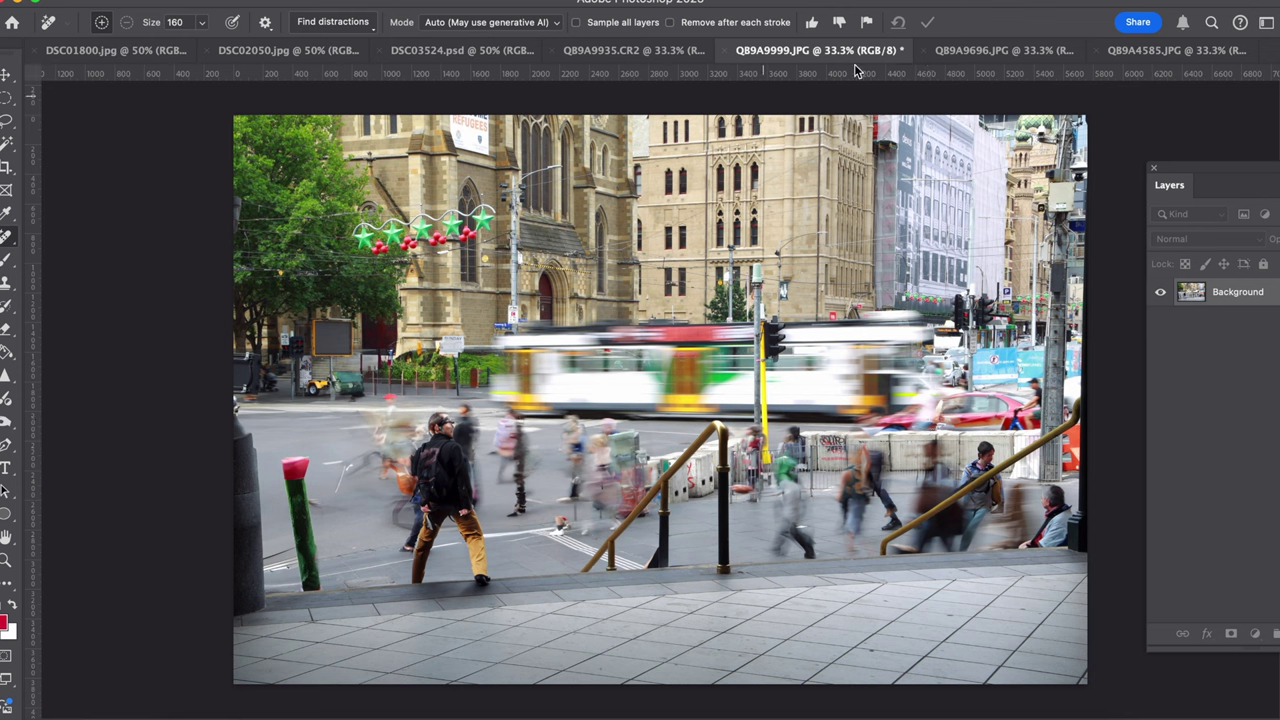
# Step: In Q89A9696.JPG, set the Remove brush to about 192 and mark the walking man and photographer
pyautogui.click(986, 50)
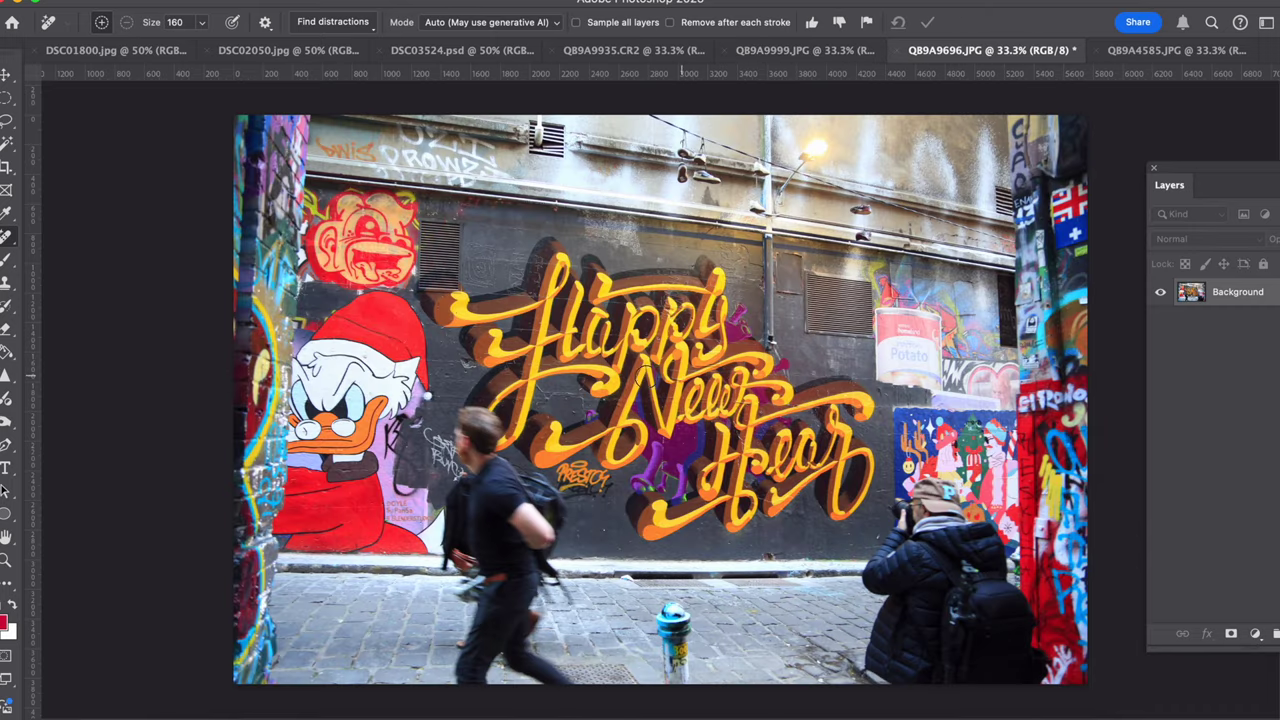
pyautogui.click(202, 22)
pyautogui.moveTo(201, 46); pyautogui.dragTo(216, 47)
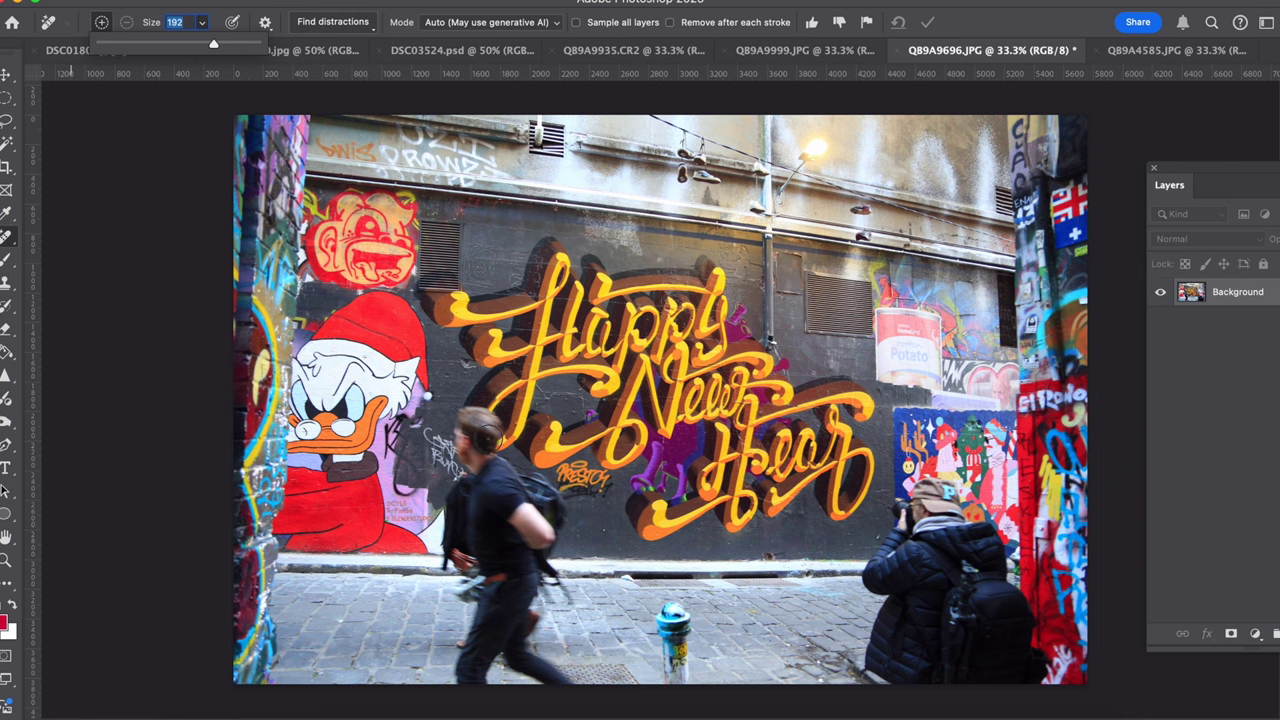
pyautogui.click(485, 430)
pyautogui.moveTo(465, 416)
pyautogui.mouseDown()
pyautogui.moveTo(454, 547)
pyautogui.moveTo(484, 578)
pyautogui.moveTo(461, 681)
pyautogui.moveTo(511, 664)
pyautogui.moveTo(572, 694)
pyautogui.moveTo(502, 646)
pyautogui.moveTo(508, 514)
pyautogui.moveTo(490, 546)
pyautogui.moveTo(481, 430)
pyautogui.moveTo(486, 503)
pyautogui.moveTo(474, 522)
pyautogui.moveTo(529, 533)
pyautogui.moveTo(513, 484)
pyautogui.moveTo(556, 516)
pyautogui.moveTo(530, 561)
pyautogui.moveTo(508, 546)
pyautogui.moveTo(535, 572)
pyautogui.mouseUp()
pyautogui.moveTo(890, 540)
pyautogui.mouseDown()
pyautogui.moveTo(954, 512)
pyautogui.moveTo(942, 494)
pyautogui.moveTo(921, 498)
pyautogui.moveTo(883, 571)
pyautogui.moveTo(884, 559)
pyautogui.moveTo(904, 623)
pyautogui.moveTo(877, 649)
pyautogui.moveTo(923, 597)
pyautogui.moveTo(925, 619)
pyautogui.moveTo(891, 660)
pyautogui.moveTo(919, 677)
pyautogui.moveTo(949, 534)
pyautogui.moveTo(988, 538)
pyautogui.moveTo(1034, 659)
pyautogui.moveTo(1007, 681)
pyautogui.moveTo(961, 562)
pyautogui.moveTo(959, 663)
pyautogui.moveTo(1009, 639)
pyautogui.moveTo(980, 570)
pyautogui.mouseUp()
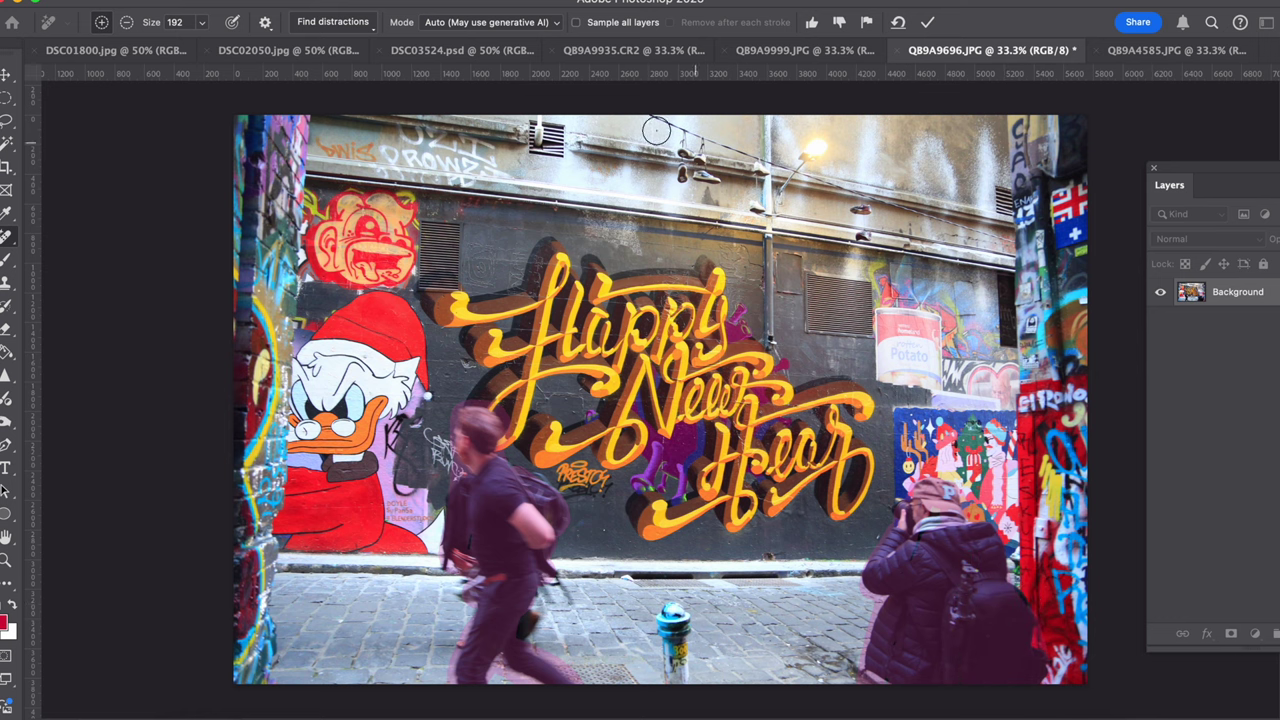
# Step: Shrink the brush to 65, paint over the overhead wire, lamp area and hanging shoes, and apply
pyautogui.click(202, 22)
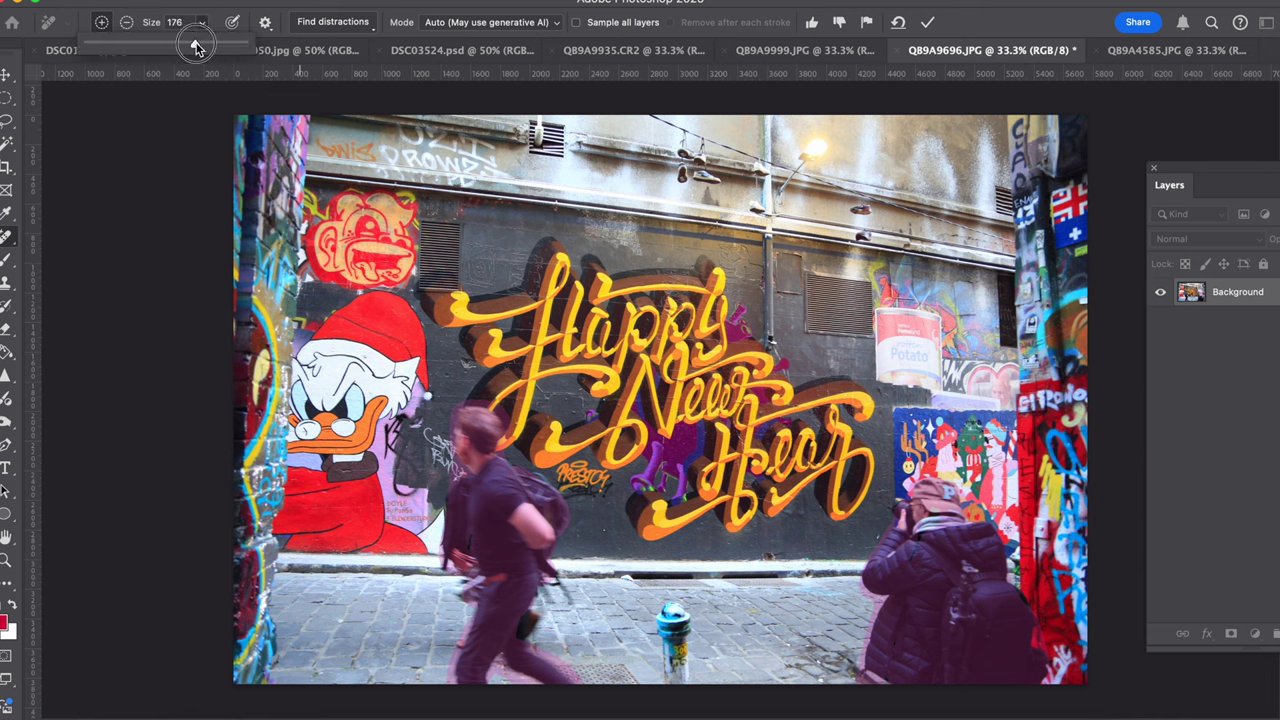
pyautogui.moveTo(194, 44); pyautogui.dragTo(138, 44)
pyautogui.click(651, 118)
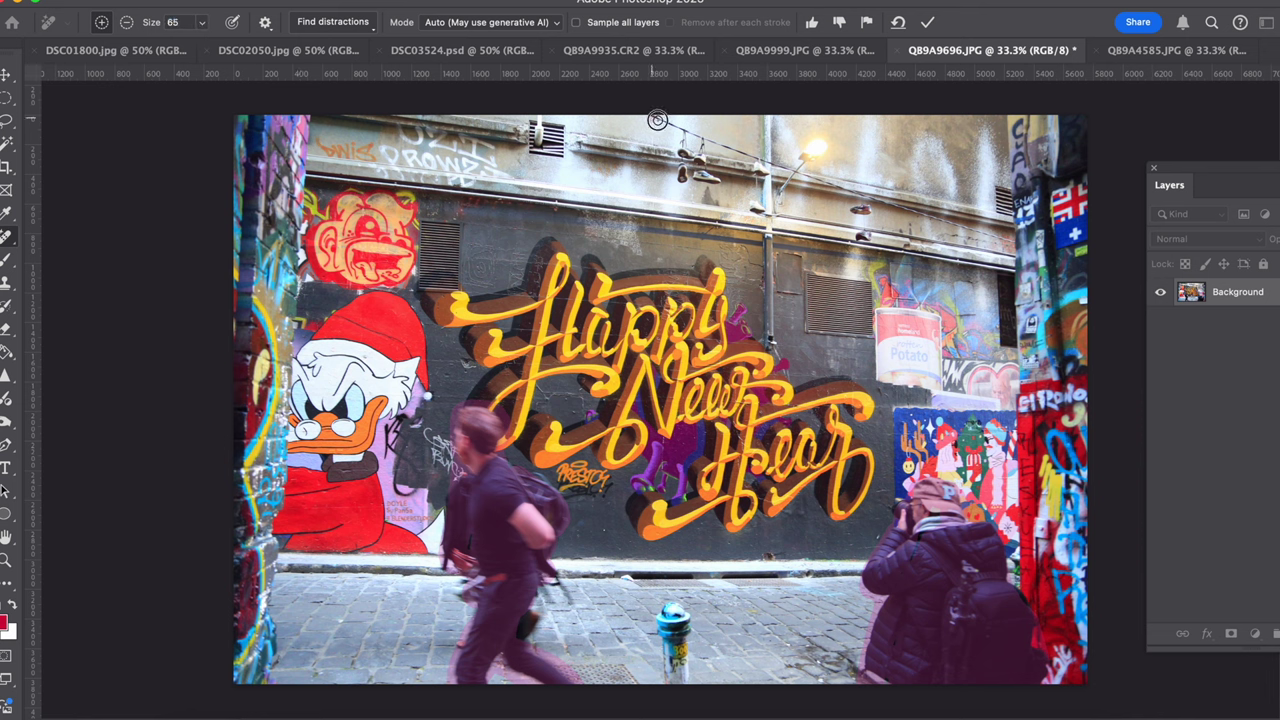
pyautogui.moveTo(650, 117); pyautogui.dragTo(1017, 237)
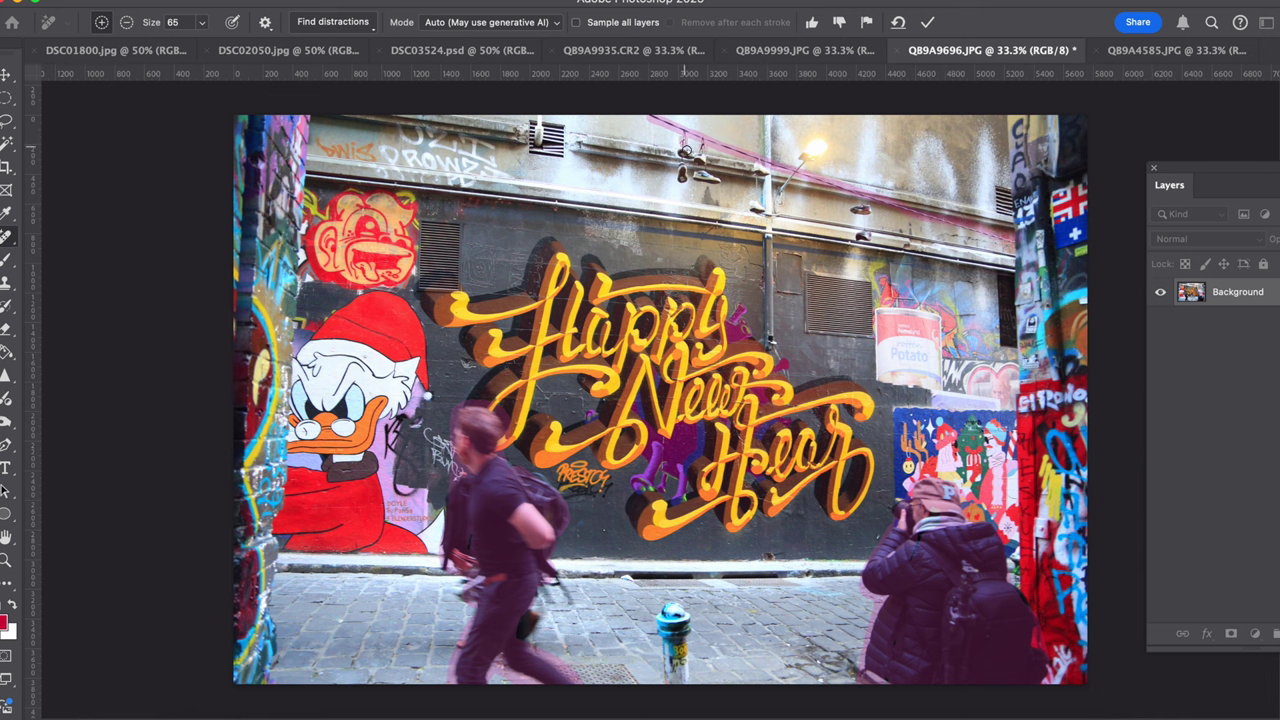
pyautogui.click(864, 208)
pyautogui.moveTo(712, 179); pyautogui.dragTo(698, 176)
pyautogui.click(926, 24)
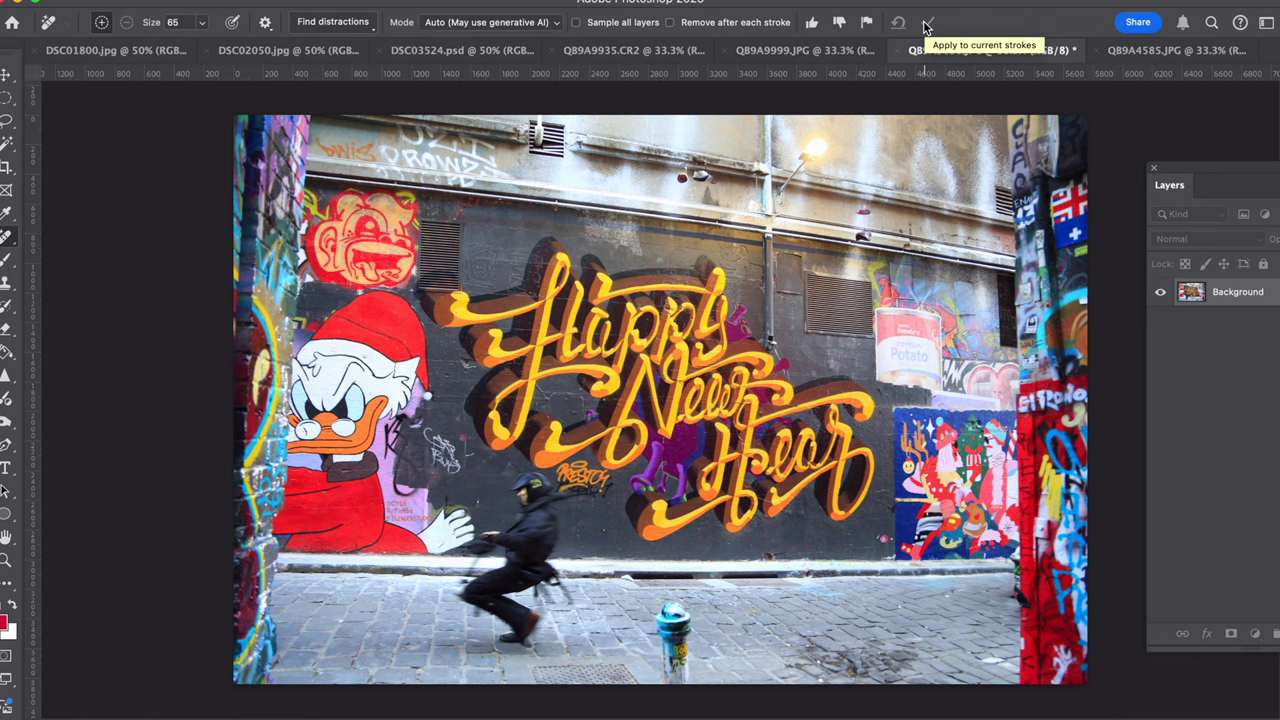
# Step: Commit the previous removal, then erase the generated cyclist with a 123-size Remove brush
pyautogui.click(926, 24)
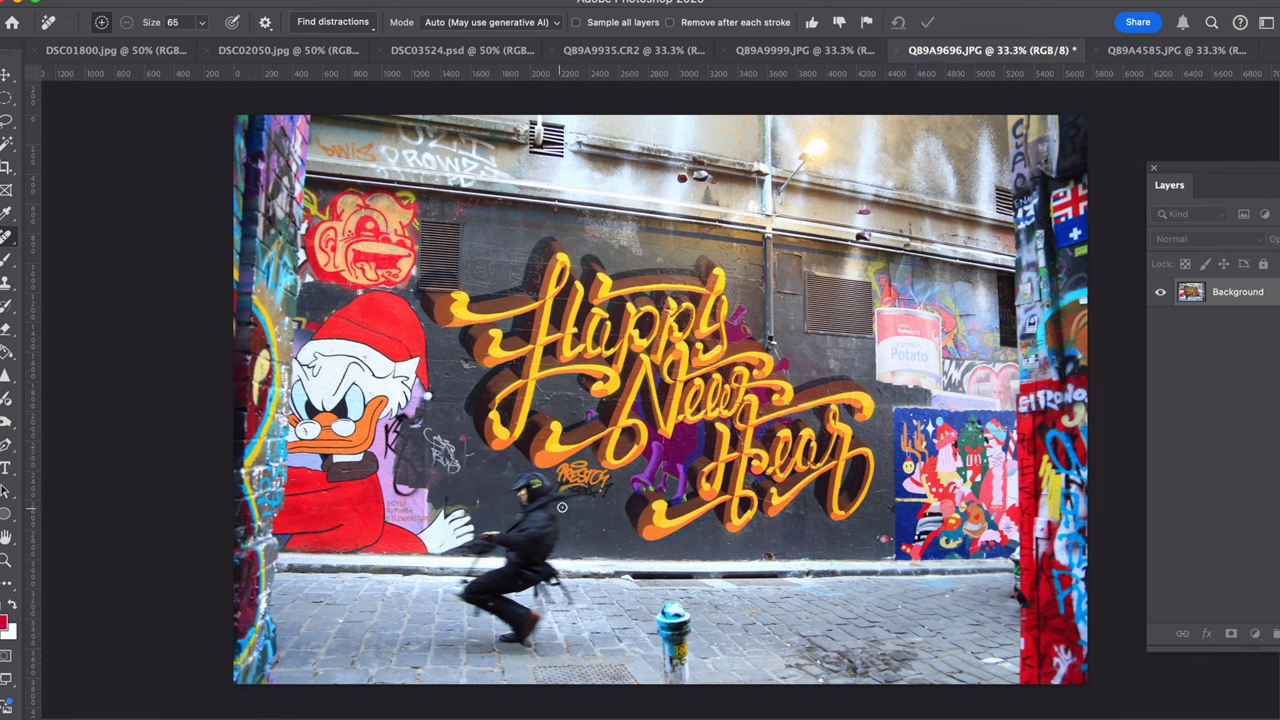
pyautogui.moveTo(572, 498)
pyautogui.mouseDown()
pyautogui.moveTo(535, 500)
pyautogui.moveTo(535, 475)
pyautogui.moveTo(522, 492)
pyautogui.mouseUp()
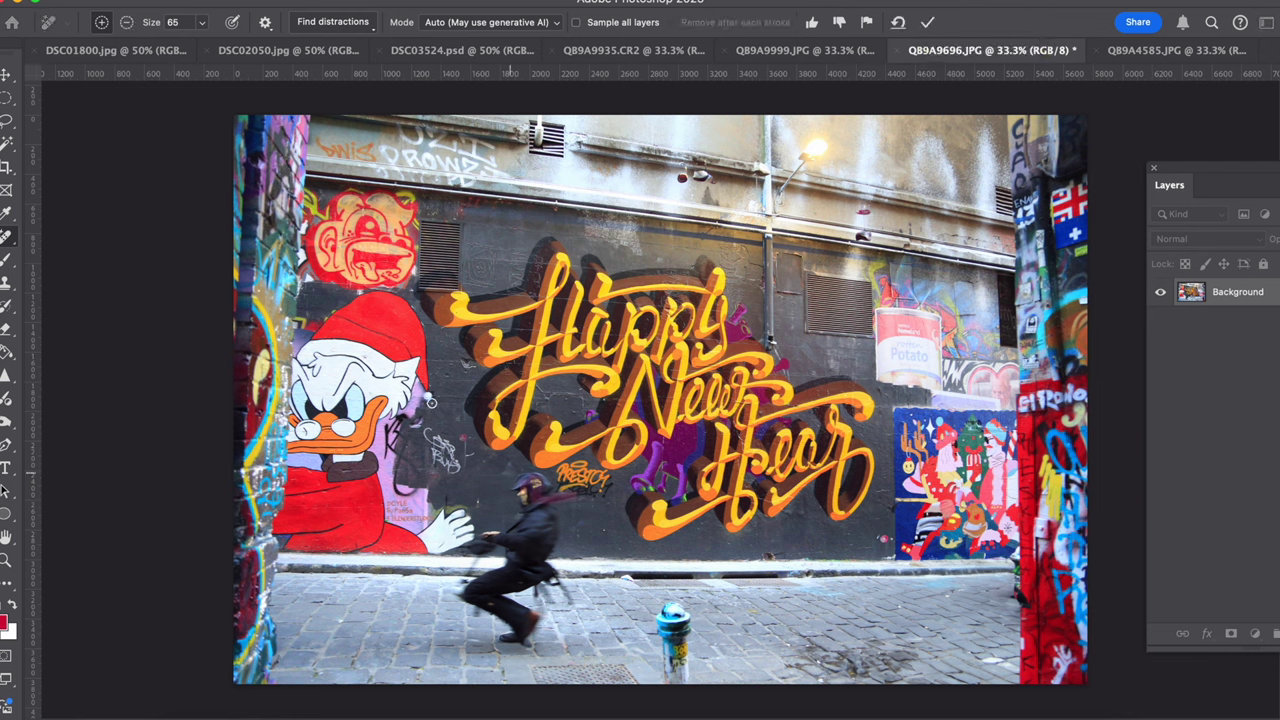
pyautogui.click(202, 22)
pyautogui.moveTo(212, 44); pyautogui.dragTo(237, 44)
pyautogui.moveTo(532, 488)
pyautogui.mouseDown()
pyautogui.moveTo(564, 505)
pyautogui.moveTo(494, 539)
pyautogui.moveTo(529, 539)
pyautogui.moveTo(519, 570)
pyautogui.moveTo(519, 550)
pyautogui.moveTo(463, 591)
pyautogui.moveTo(536, 625)
pyautogui.moveTo(519, 640)
pyautogui.moveTo(499, 592)
pyautogui.moveTo(524, 612)
pyautogui.moveTo(483, 588)
pyautogui.moveTo(541, 574)
pyautogui.moveTo(531, 579)
pyautogui.moveTo(536, 510)
pyautogui.mouseUp()
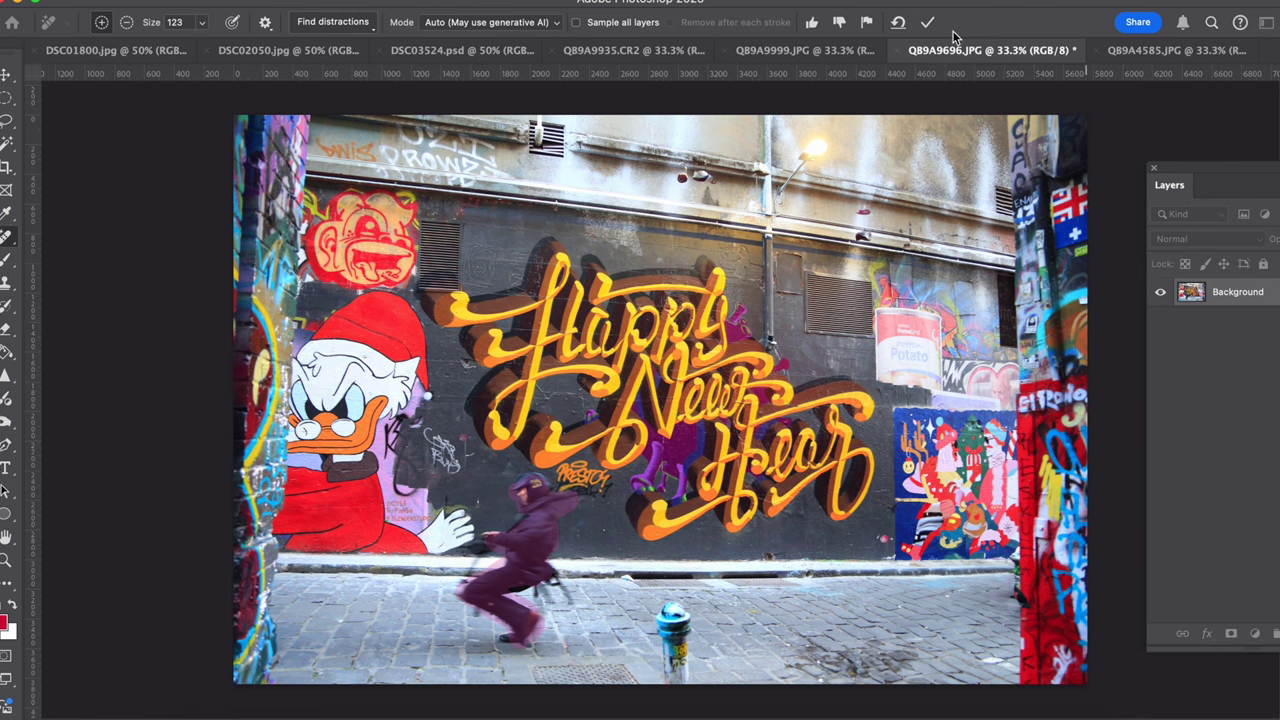
pyautogui.click(922, 284)
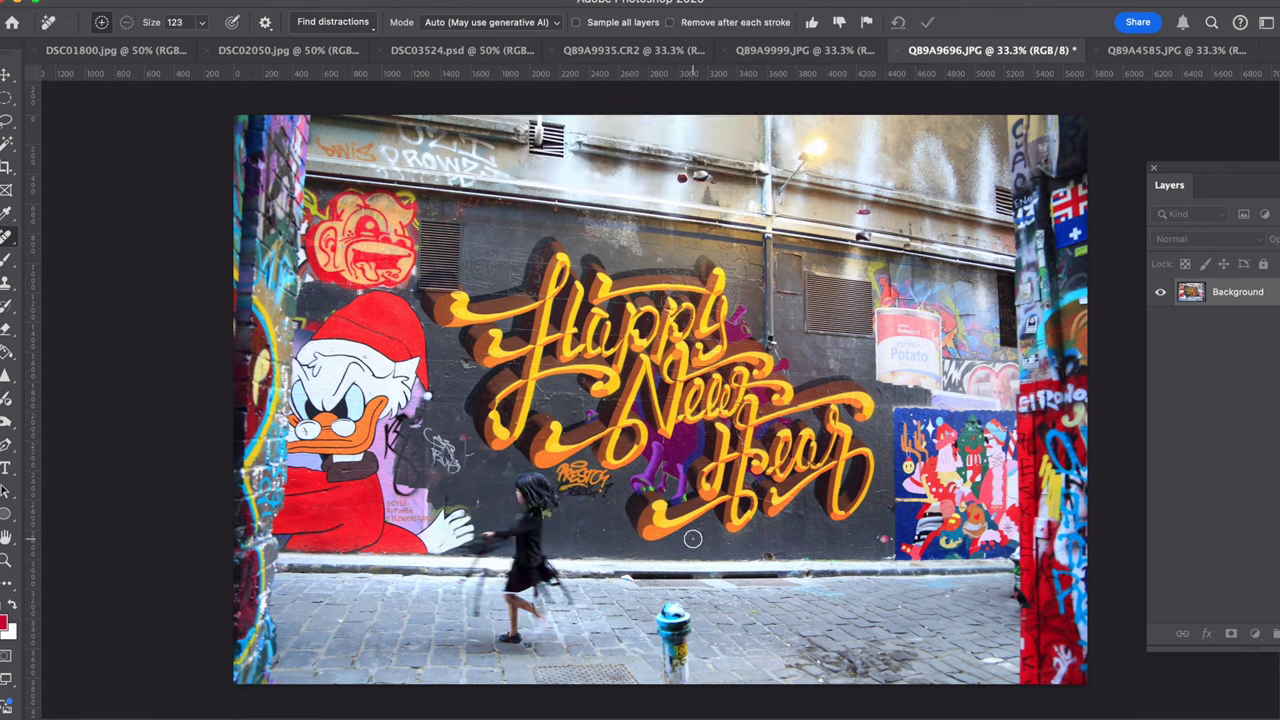
# Step: Enlarge the Remove brush to 240 and erase the walking girl
pyautogui.click(202, 22)
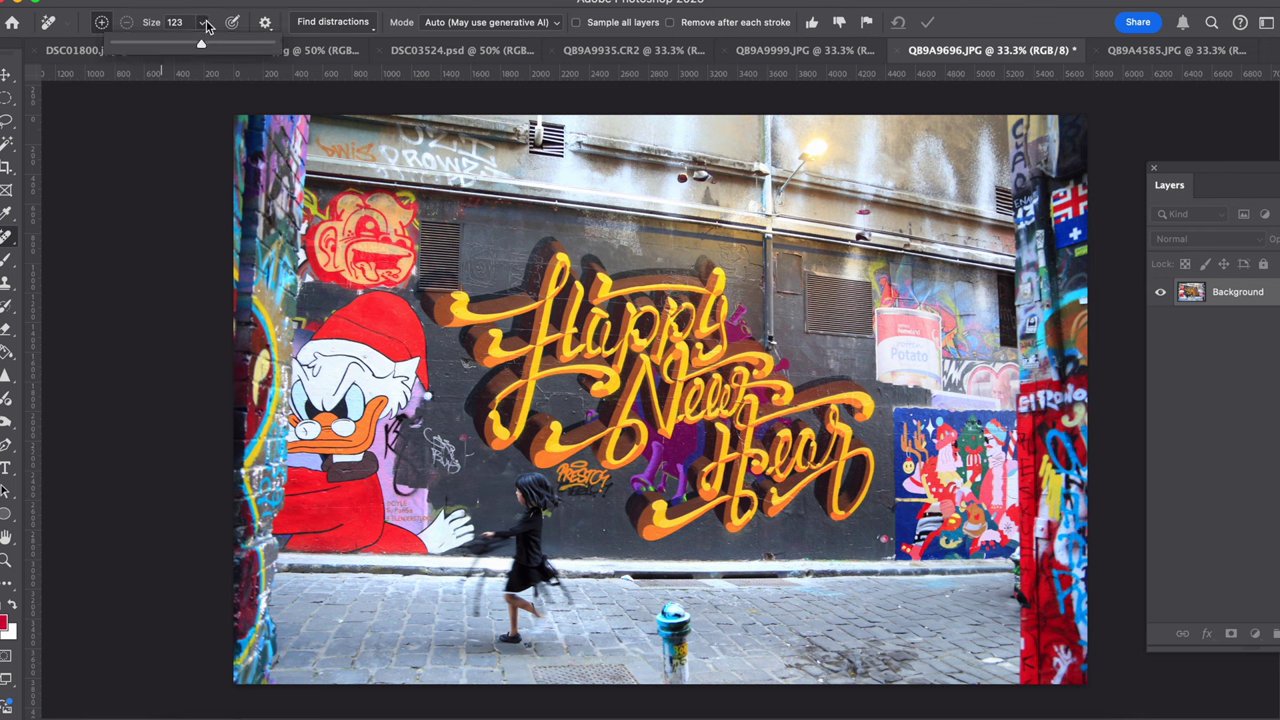
pyautogui.moveTo(210, 50); pyautogui.dragTo(235, 50)
pyautogui.moveTo(528, 491)
pyautogui.mouseDown()
pyautogui.moveTo(528, 534)
pyautogui.moveTo(499, 537)
pyautogui.moveTo(543, 540)
pyautogui.moveTo(519, 584)
pyautogui.moveTo(541, 584)
pyautogui.moveTo(525, 610)
pyautogui.mouseUp()
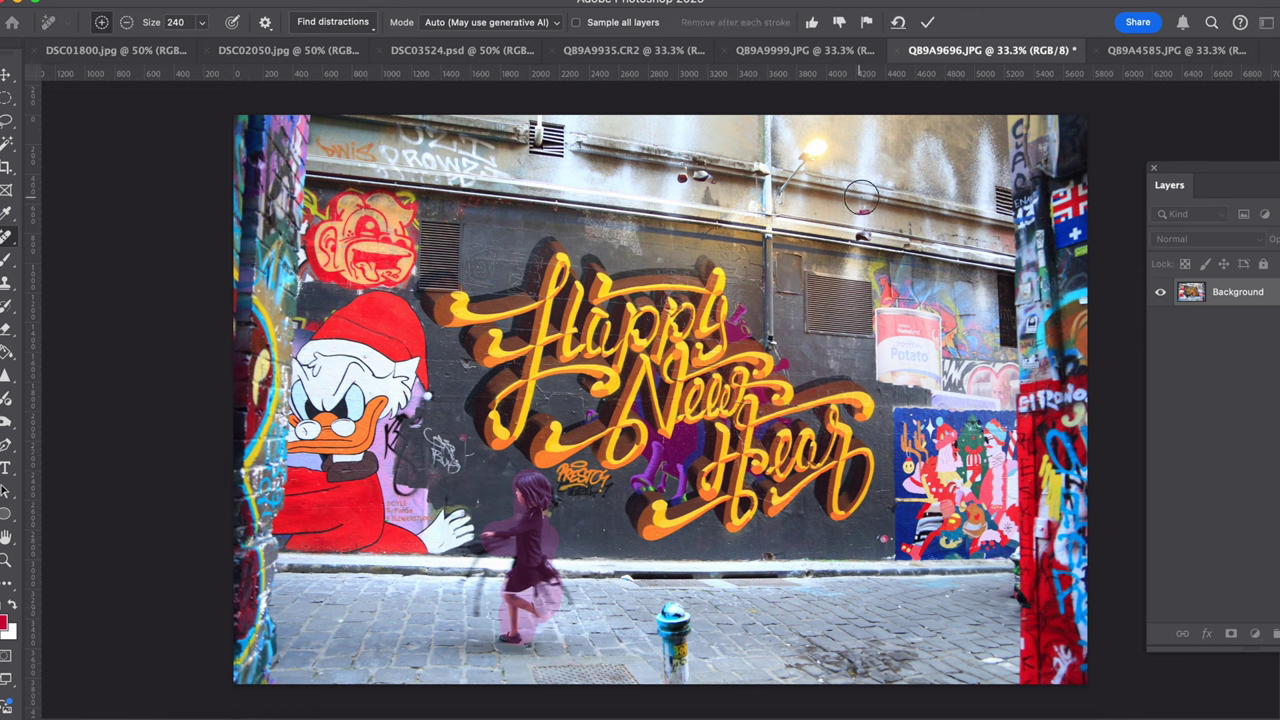
pyautogui.click(928, 27)
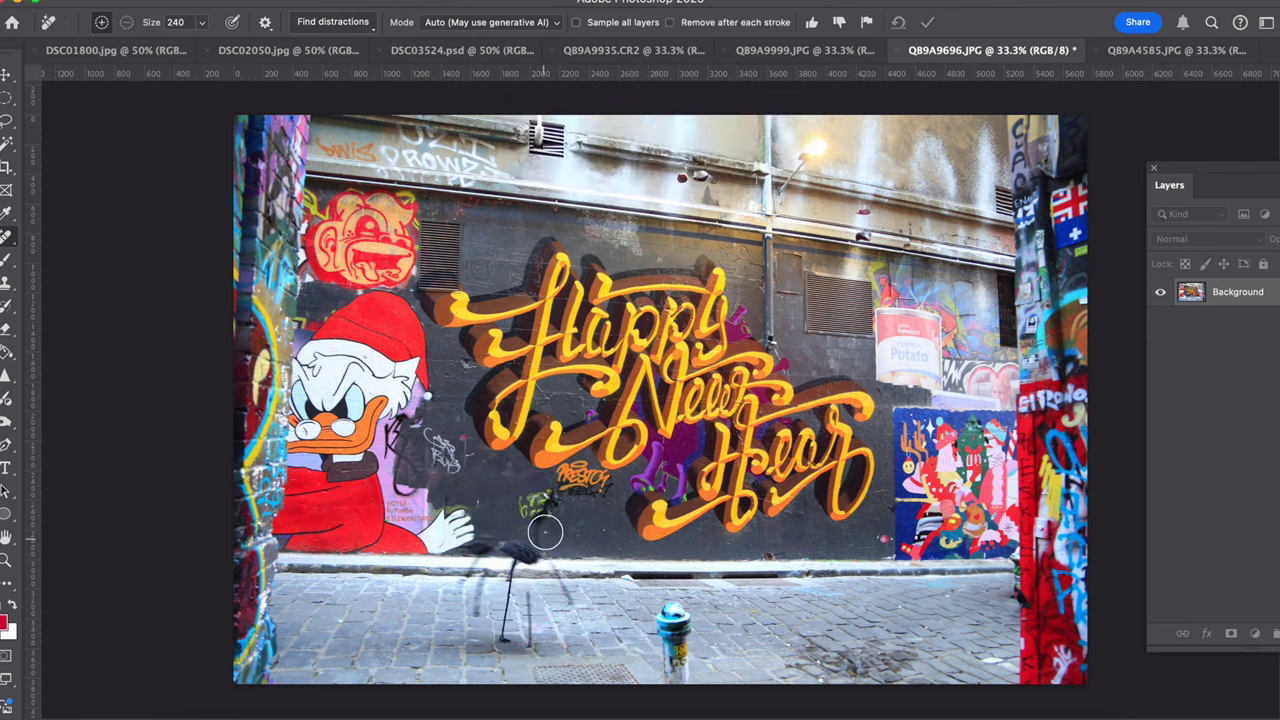
# Step: Paint over the leftover dark figure and across the ledge, then apply the removal
pyautogui.moveTo(543, 509)
pyautogui.mouseDown()
pyautogui.moveTo(533, 547)
pyautogui.moveTo(502, 547)
pyautogui.moveTo(516, 561)
pyautogui.moveTo(503, 636)
pyautogui.mouseUp()
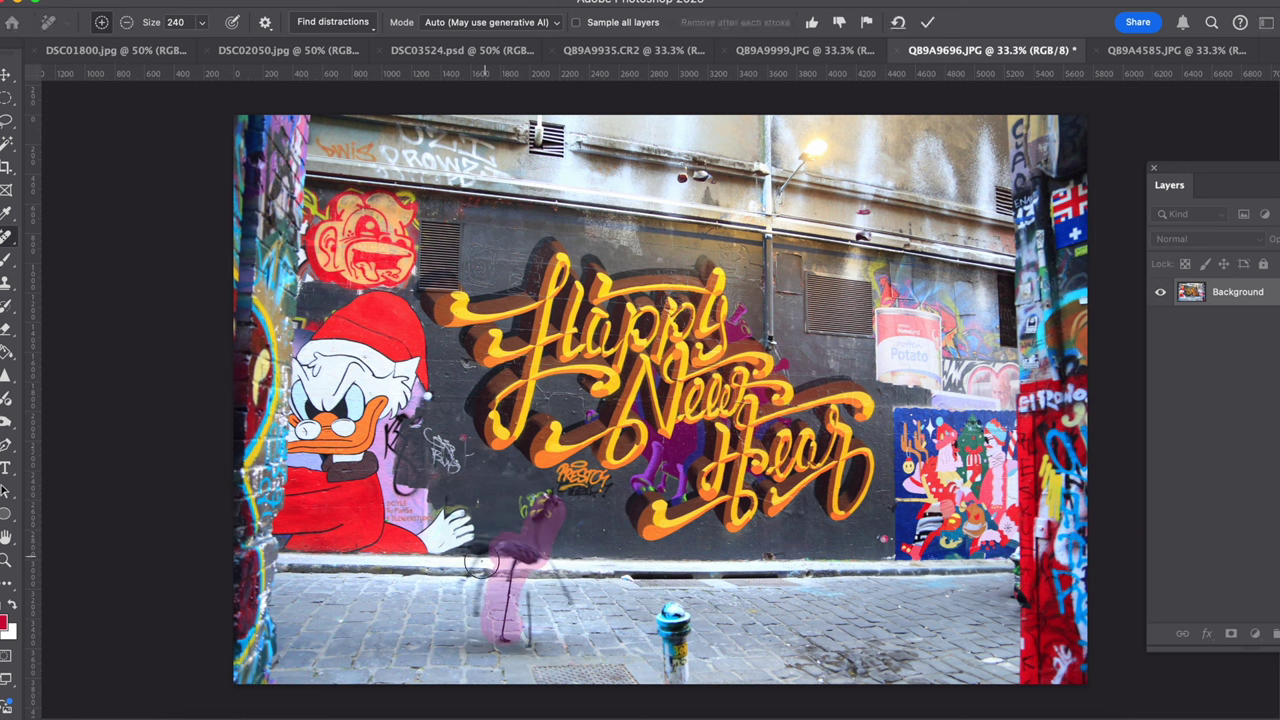
pyautogui.moveTo(492, 552); pyautogui.dragTo(470, 550)
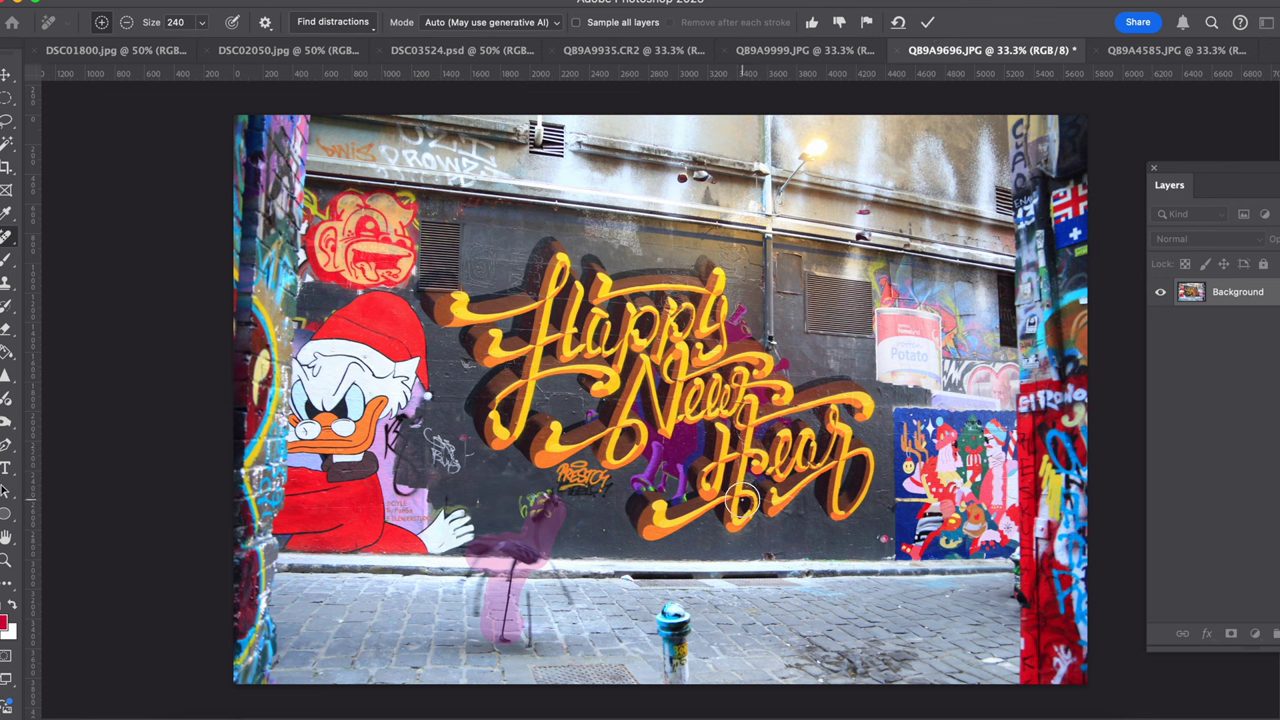
pyautogui.press('Return')
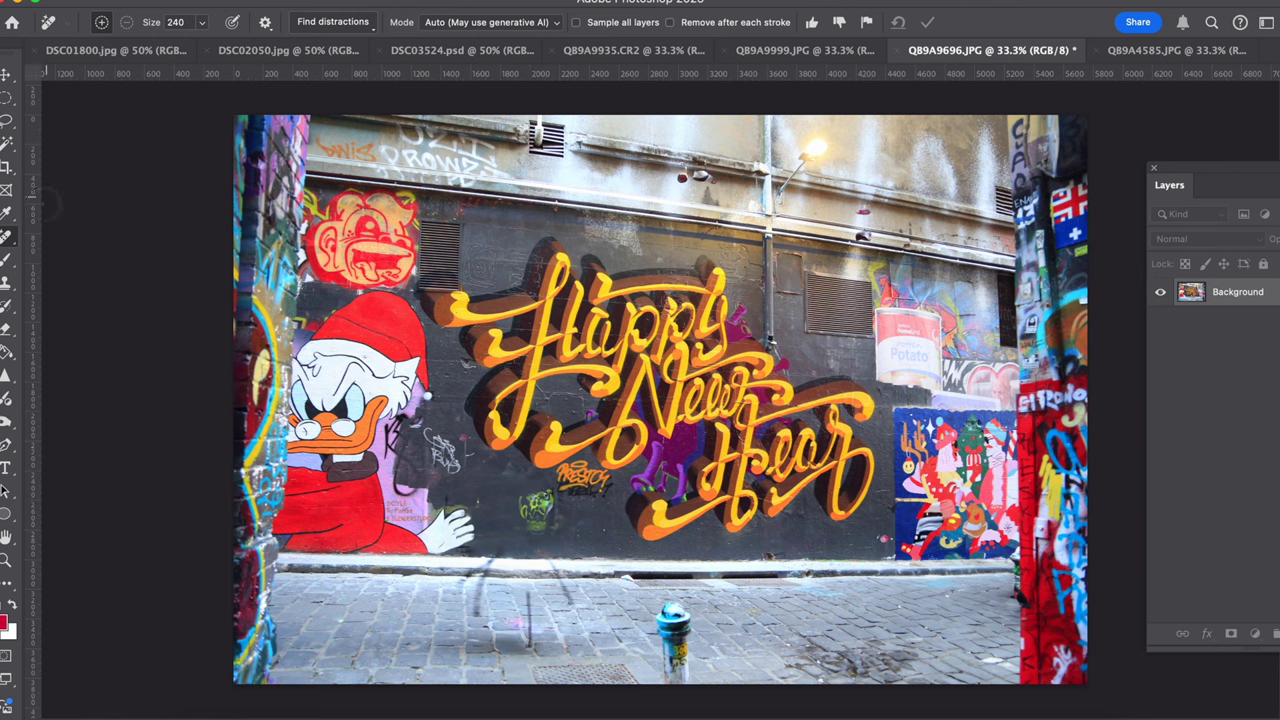
pyautogui.moveTo(7, 238); pyautogui.dragTo(60, 236)
# Step: Spot-heal the two small wall fixtures and the pole shadows on the pavement
pyautogui.moveTo(700, 175); pyautogui.dragTo(678, 177)
pyautogui.click(864, 213)
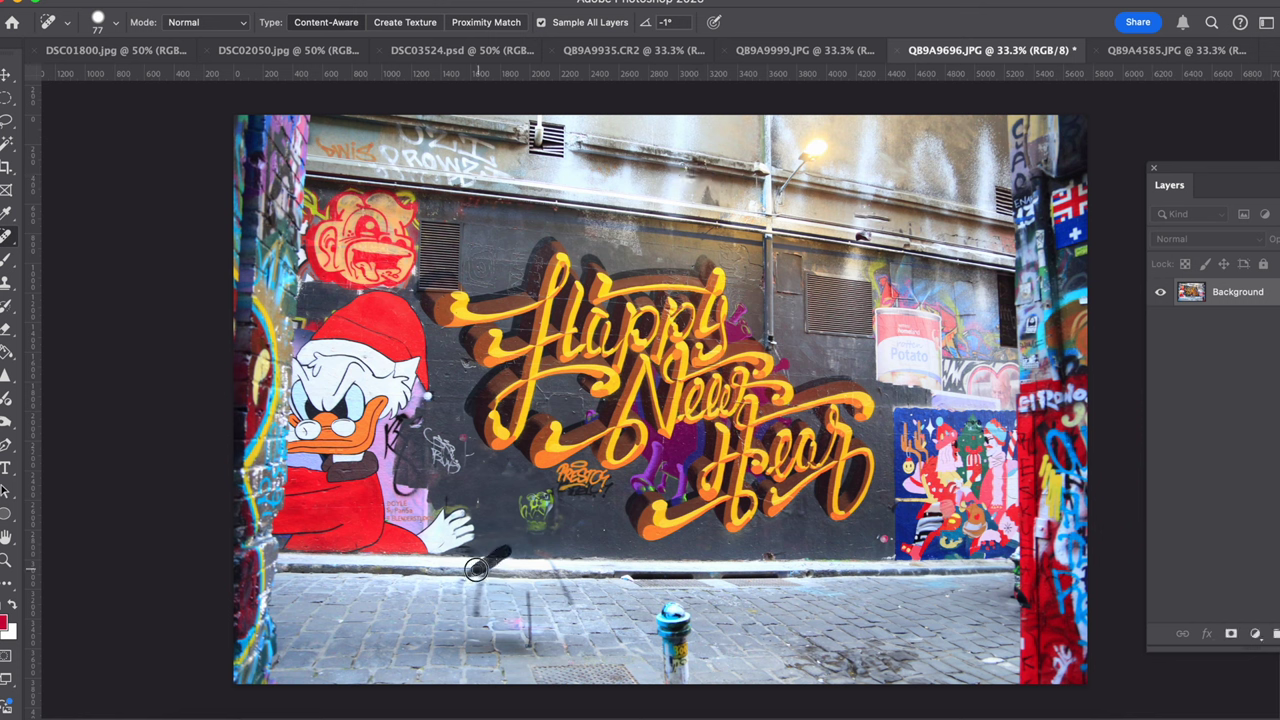
pyautogui.moveTo(485, 568); pyautogui.dragTo(476, 620)
pyautogui.moveTo(522, 586); pyautogui.dragTo(528, 656)
pyautogui.moveTo(560, 572); pyautogui.dragTo(570, 616)
pyautogui.moveTo(669, 598)
pyautogui.mouseDown()
pyautogui.moveTo(653, 626)
pyautogui.moveTo(666, 685)
pyautogui.moveTo(672, 609)
pyautogui.moveTo(680, 695)
pyautogui.mouseUp()
pyautogui.moveTo(672, 600)
pyautogui.mouseDown()
pyautogui.moveTo(687, 684)
pyautogui.moveTo(671, 668)
pyautogui.moveTo(678, 618)
pyautogui.mouseUp()
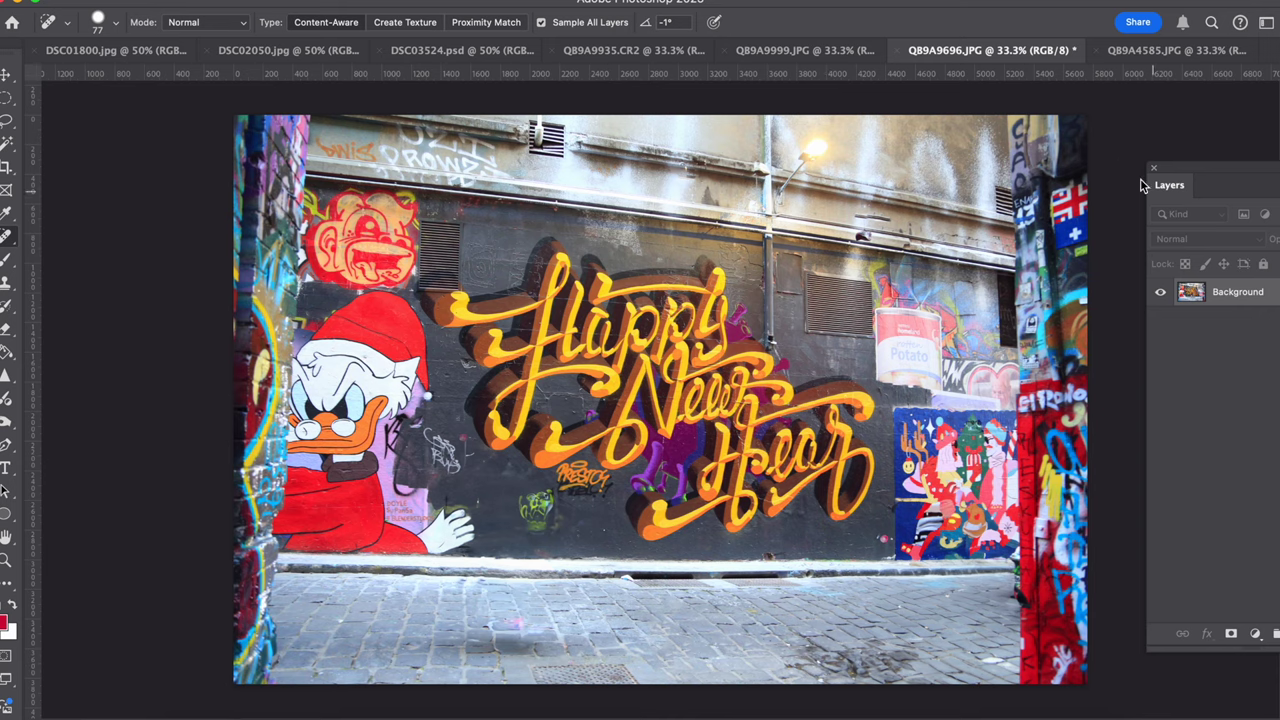
pyautogui.click(1151, 50)
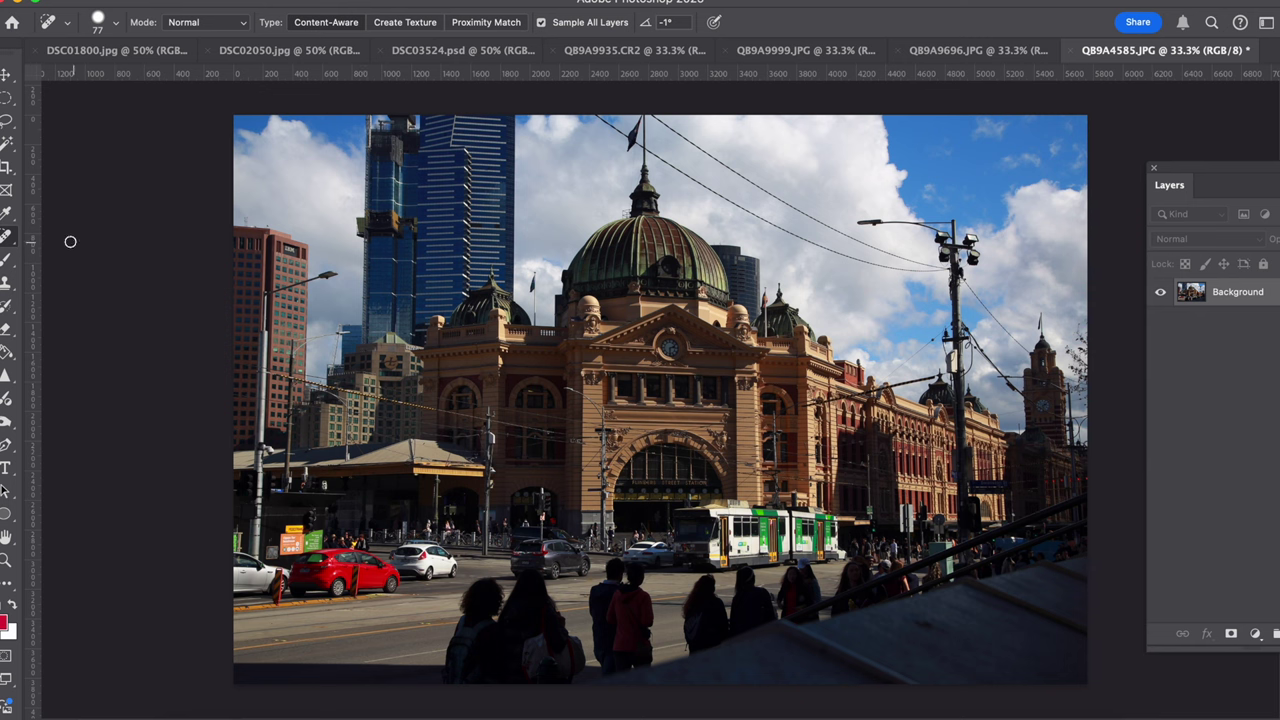
# Step: Switch to the Remove tool and use Find distractions > Wires and cables to clear the tram wires
pyautogui.click(7, 236)
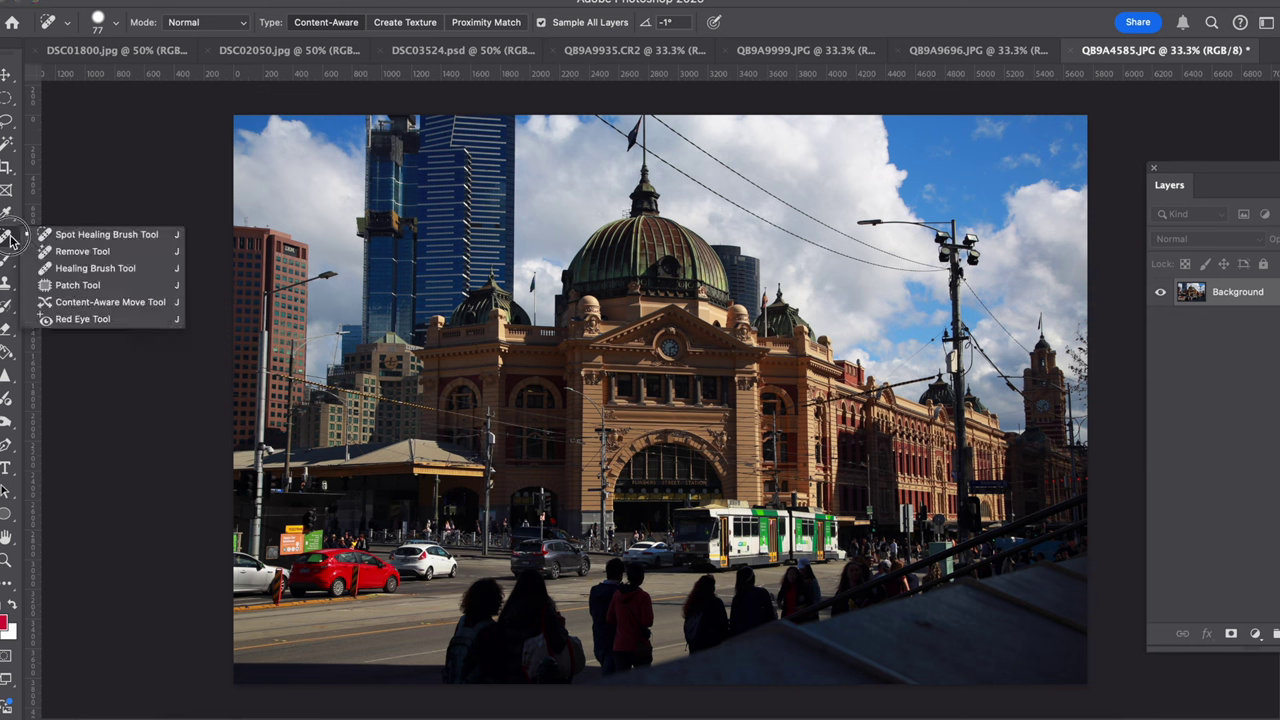
pyautogui.click(80, 252)
pyautogui.click(336, 24)
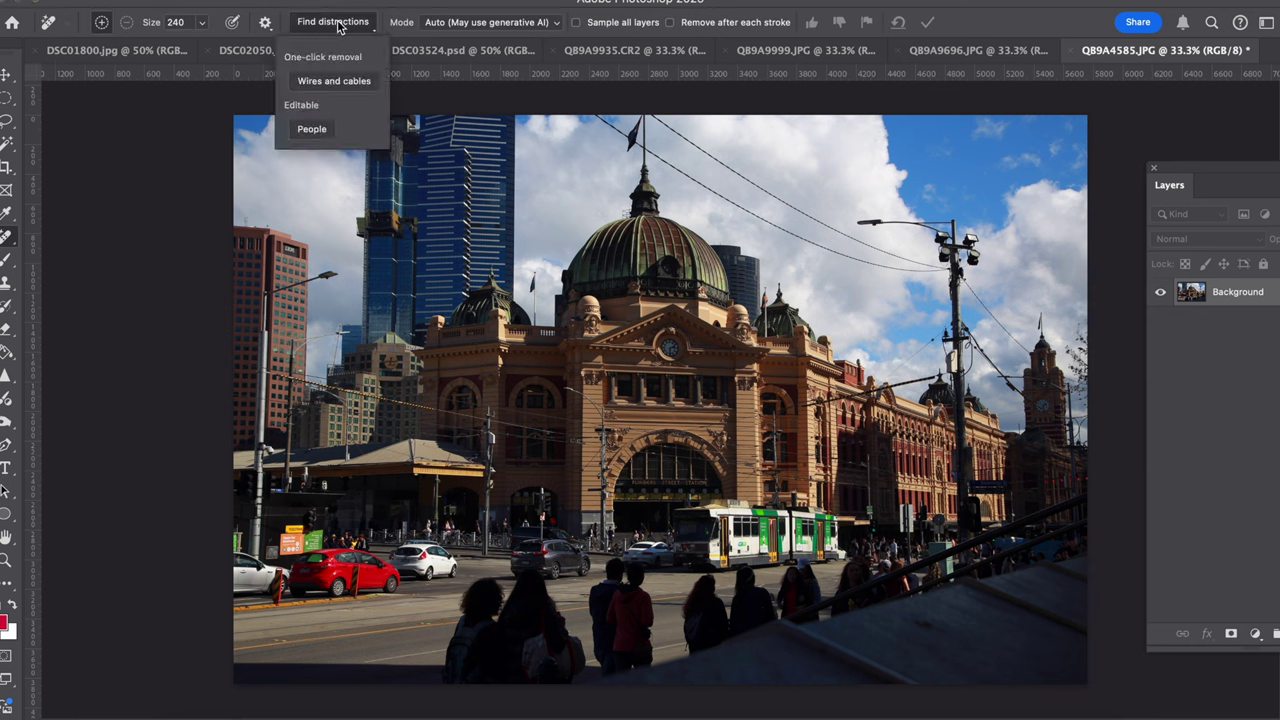
pyautogui.click(335, 83)
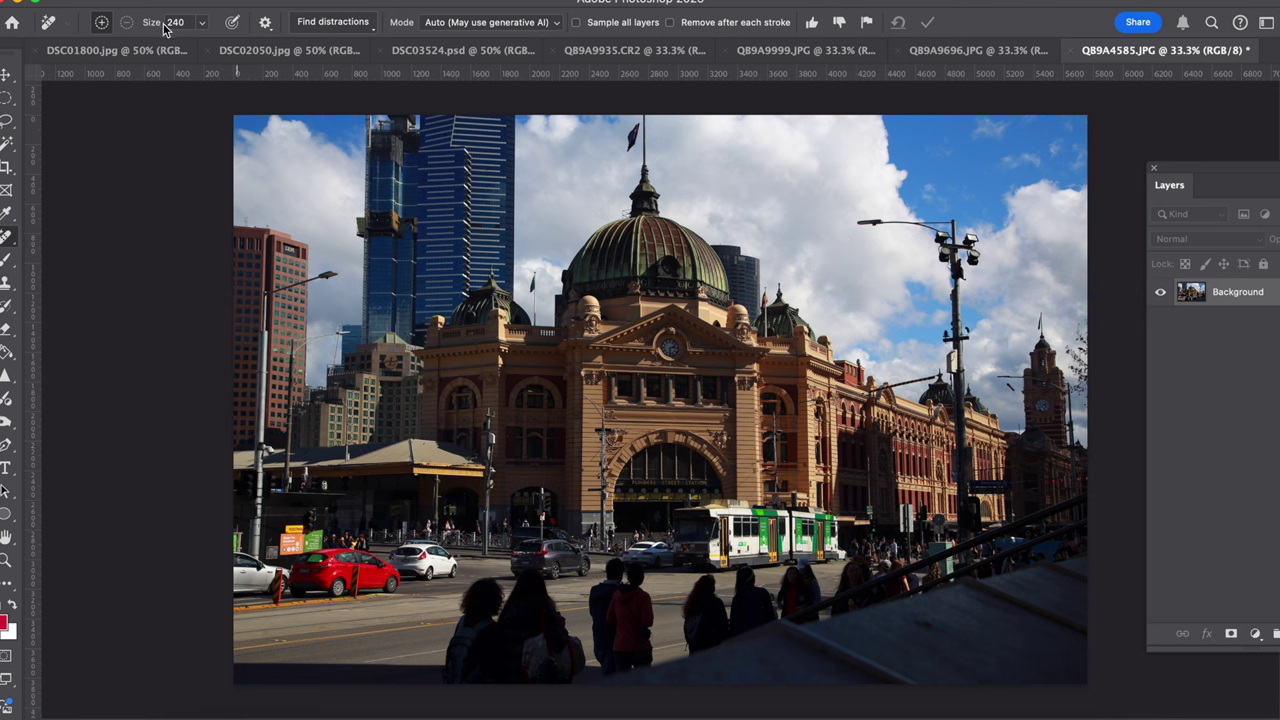
# Step: Set the Remove brush to 367, paint over the silhouetted onlookers along the bottom, and apply
pyautogui.click(202, 22)
pyautogui.moveTo(203, 44); pyautogui.dragTo(211, 44)
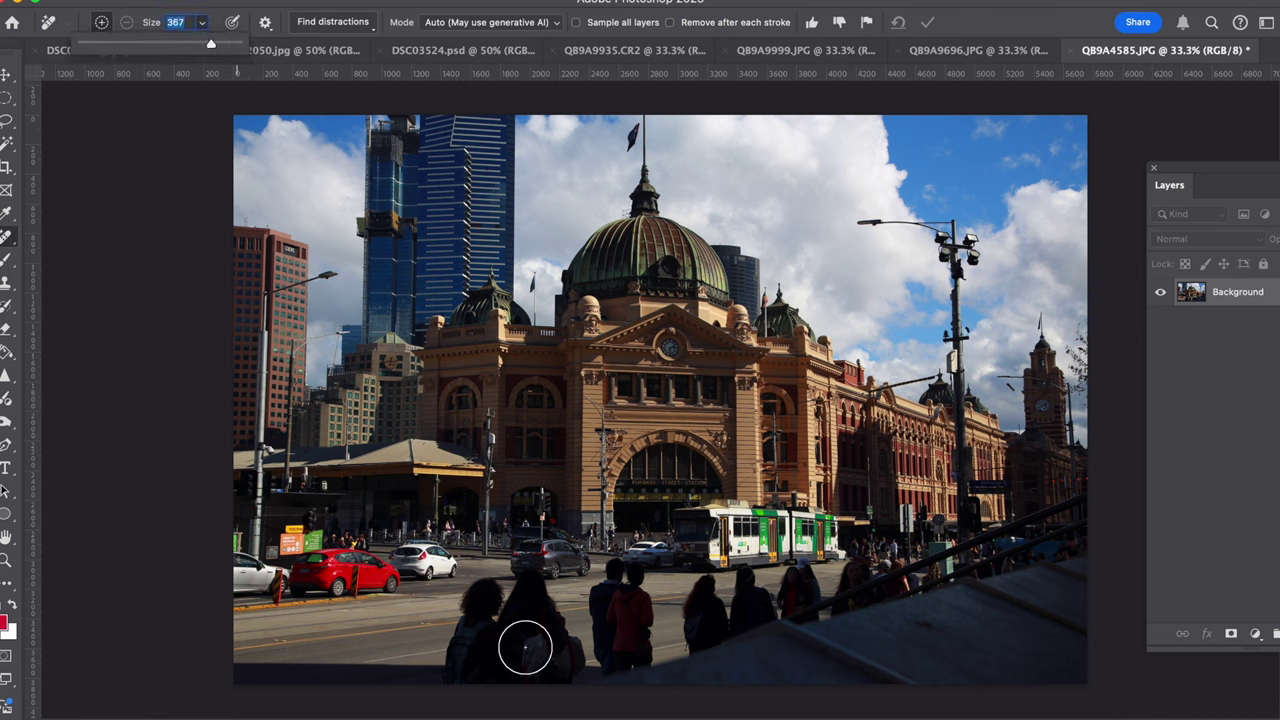
pyautogui.moveTo(491, 600)
pyautogui.mouseDown()
pyautogui.moveTo(470, 652)
pyautogui.moveTo(518, 666)
pyautogui.moveTo(522, 586)
pyautogui.moveTo(574, 668)
pyautogui.moveTo(616, 589)
pyautogui.moveTo(623, 651)
pyautogui.moveTo(639, 601)
pyautogui.moveTo(711, 598)
pyautogui.moveTo(719, 617)
pyautogui.moveTo(748, 619)
pyautogui.moveTo(795, 582)
pyautogui.moveTo(804, 605)
pyautogui.moveTo(888, 581)
pyautogui.moveTo(789, 620)
pyautogui.moveTo(701, 631)
pyautogui.moveTo(740, 624)
pyautogui.mouseUp()
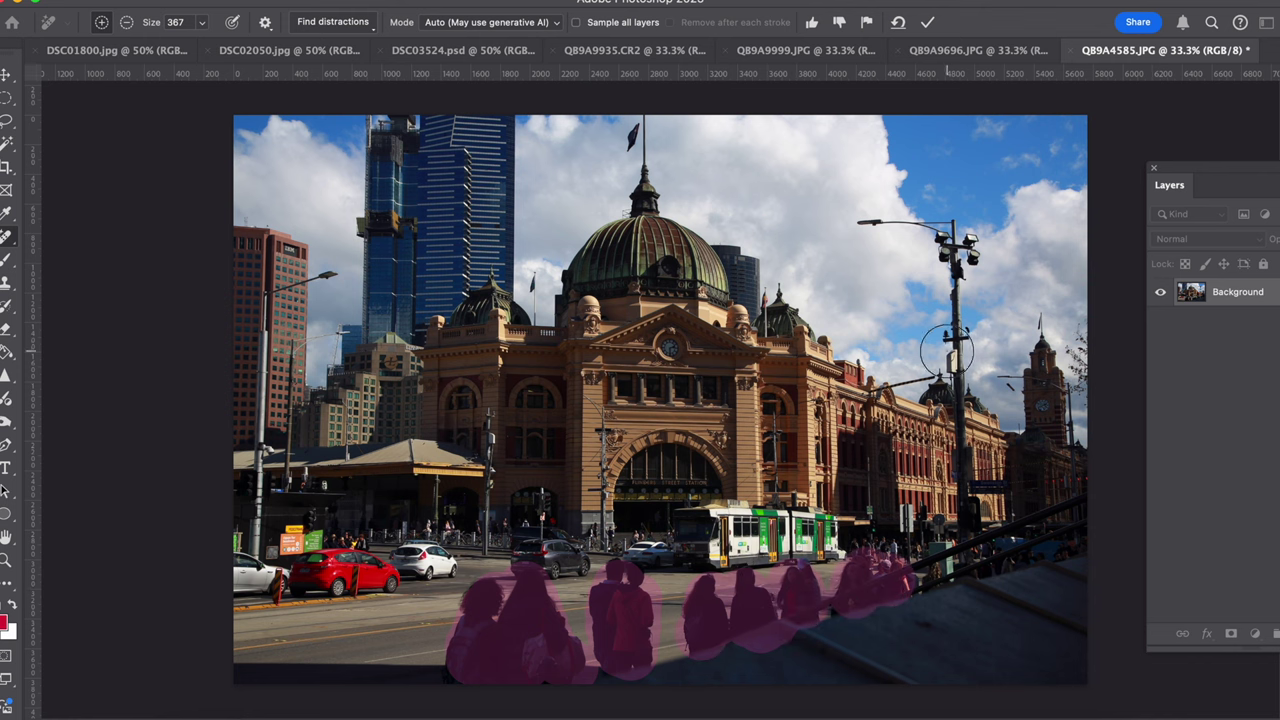
pyautogui.press('Return')
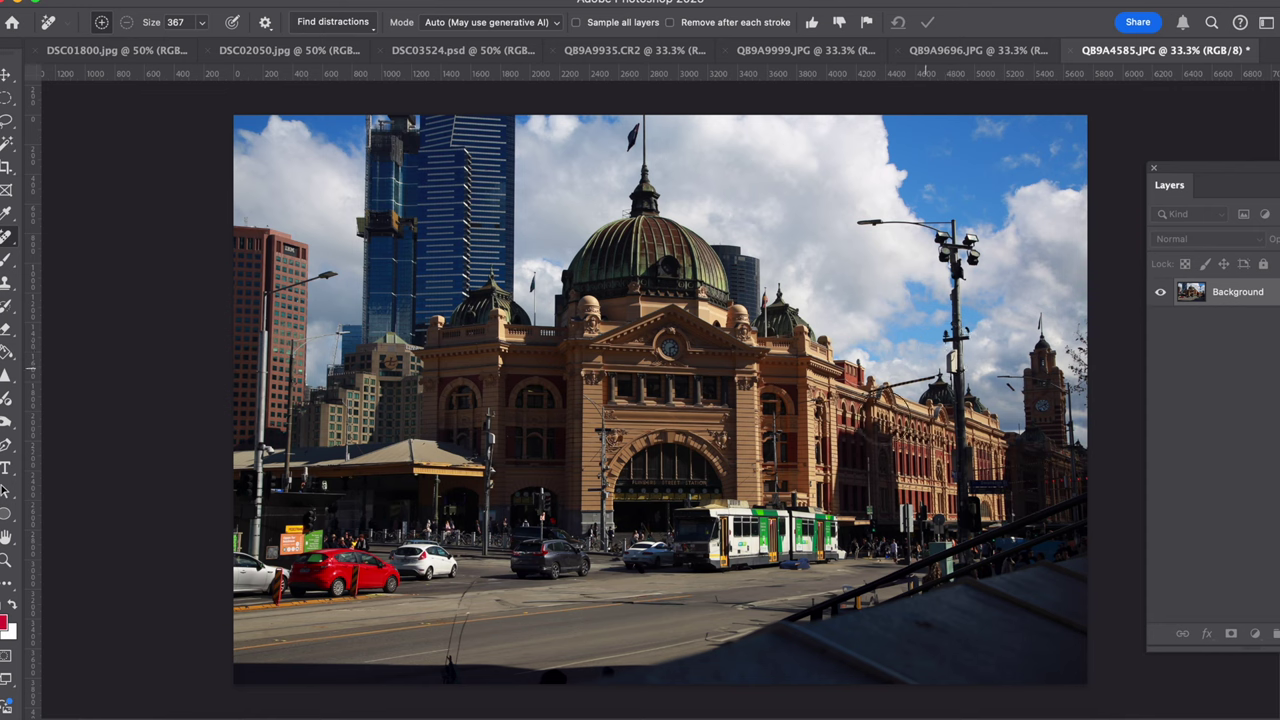
pyautogui.click(6, 234)
# Step: With the Spot Healing Brush, paint out the dark shadow streaks and patch on the road
pyautogui.click(53, 240)
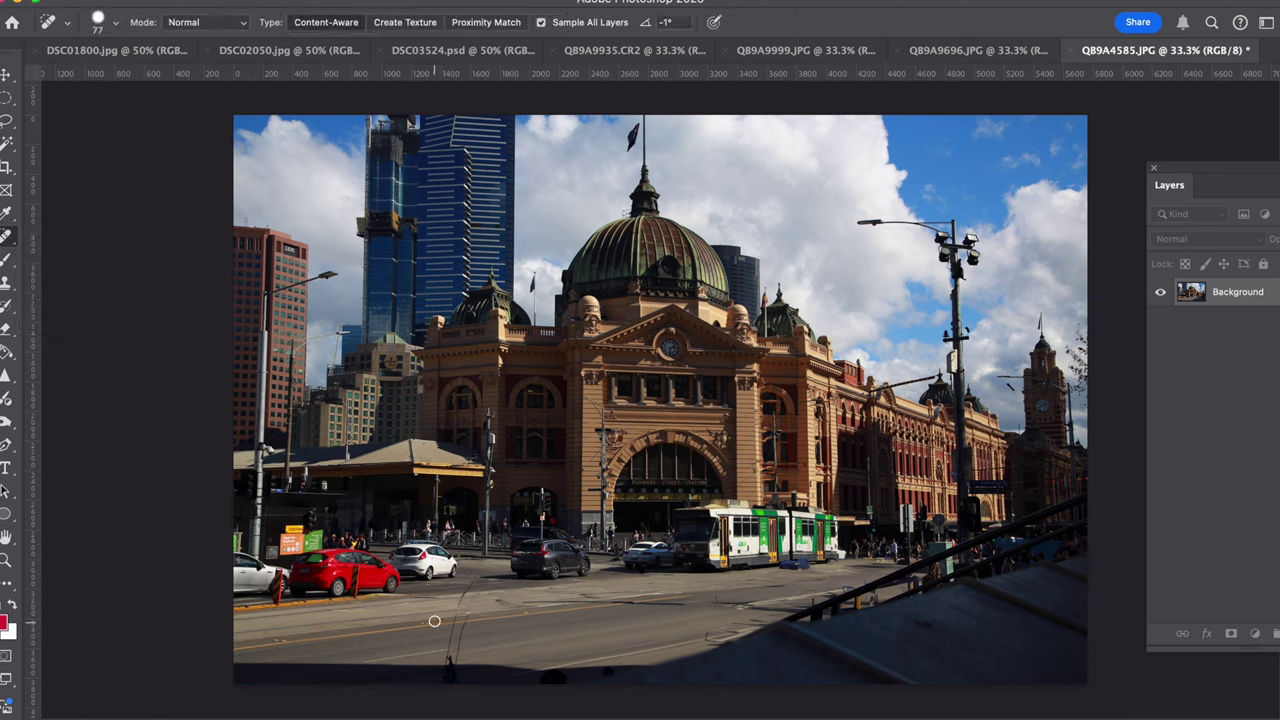
pyautogui.moveTo(469, 586); pyautogui.dragTo(448, 674)
pyautogui.moveTo(474, 620); pyautogui.dragTo(456, 665)
pyautogui.moveTo(438, 608)
pyautogui.mouseDown()
pyautogui.moveTo(478, 592)
pyautogui.moveTo(466, 598)
pyautogui.mouseUp()
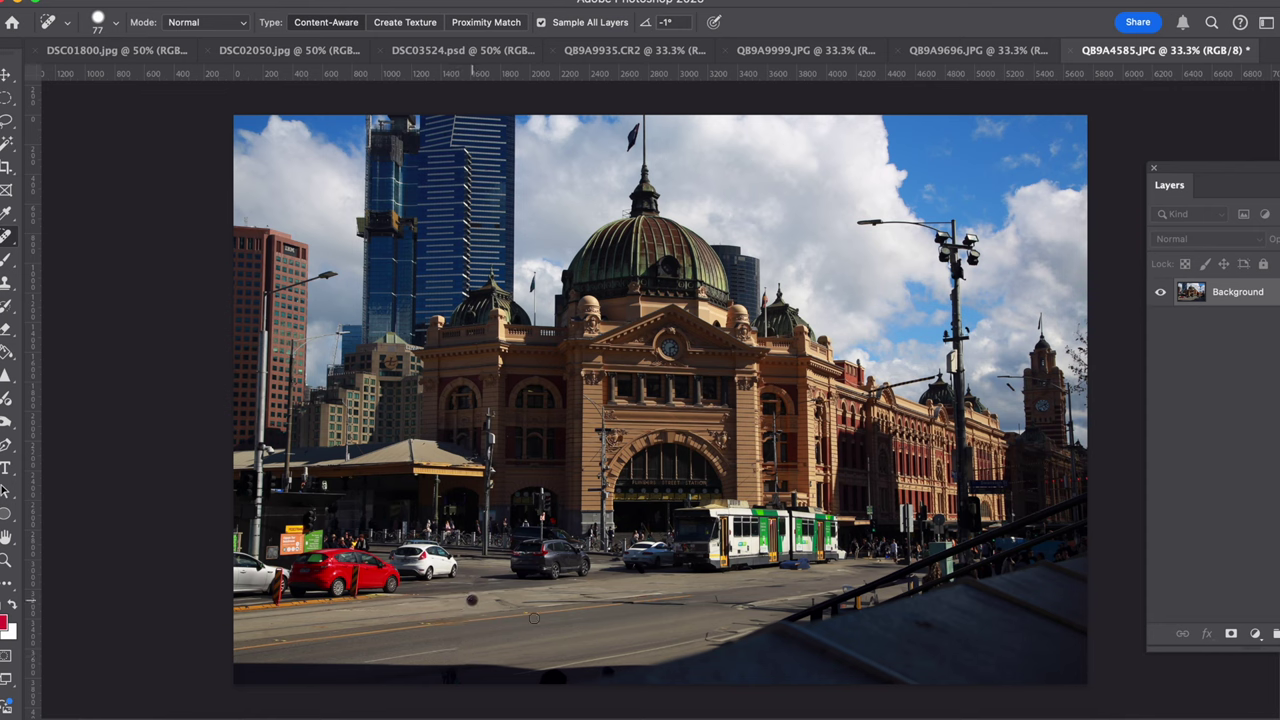